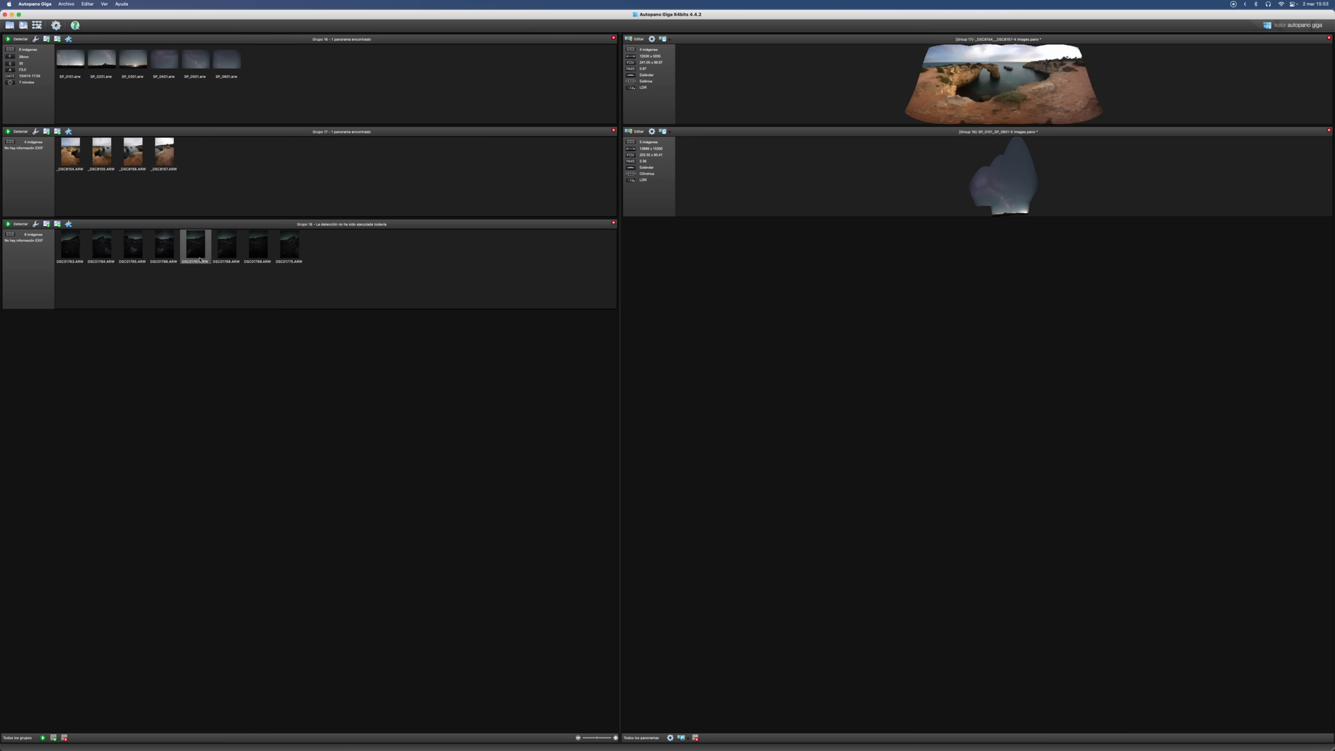
Detect the panorama in the eight-image night group and open the four-image coastal panorama for editing
left_click(21, 229)
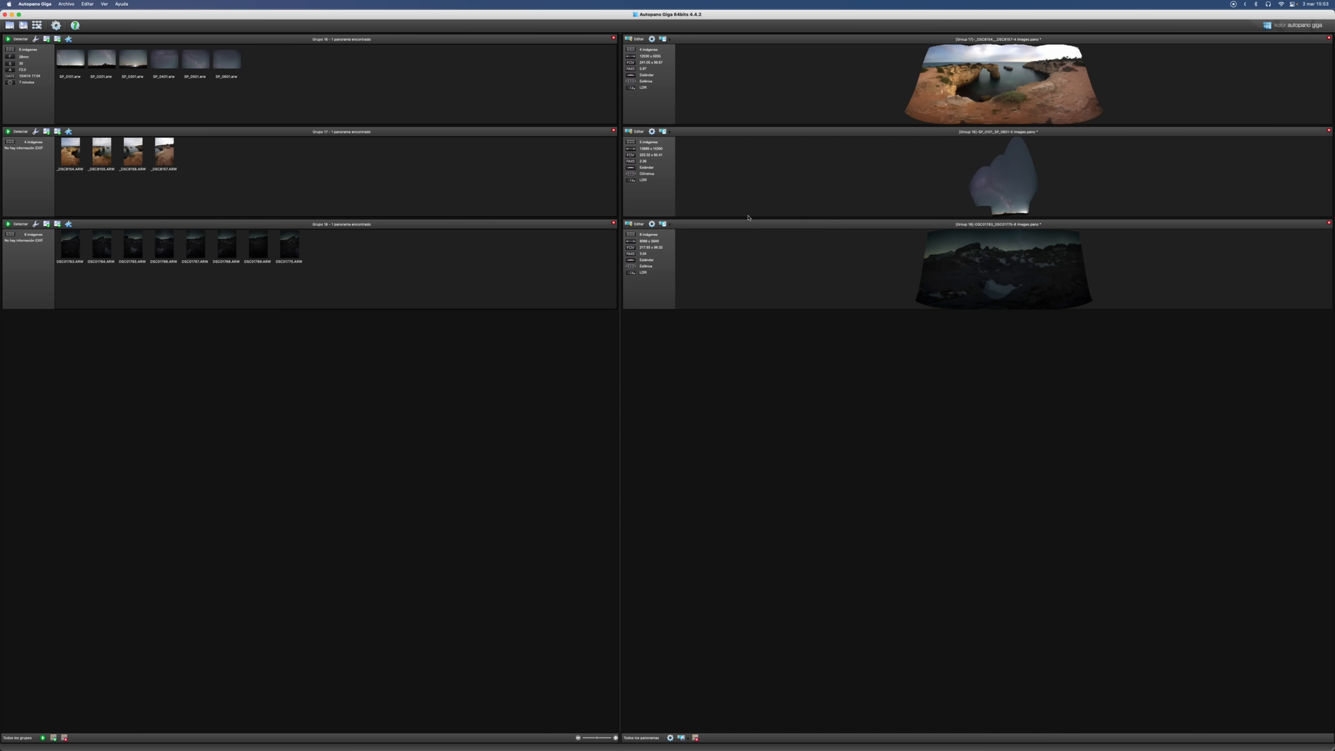
left_click(636, 39)
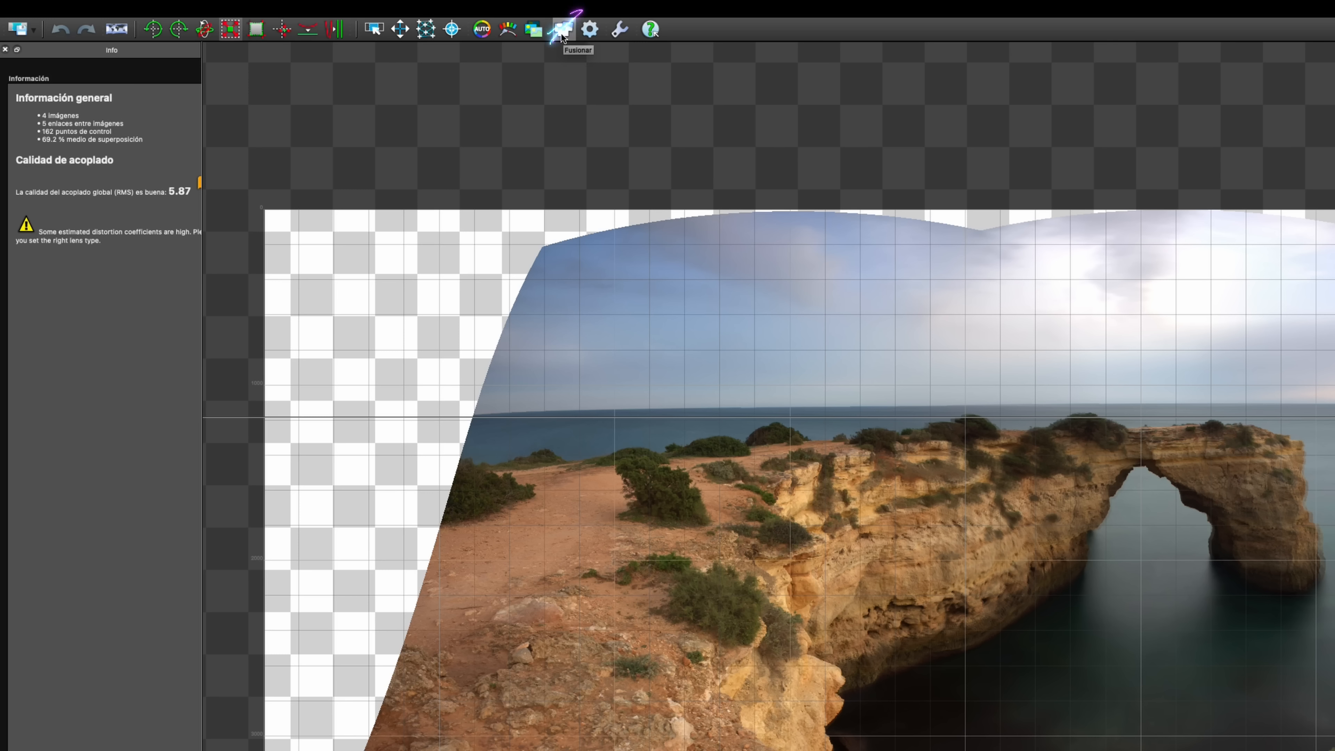
Review the blending parameters and the available save and export options for the coastal panorama
left_click(297, 16)
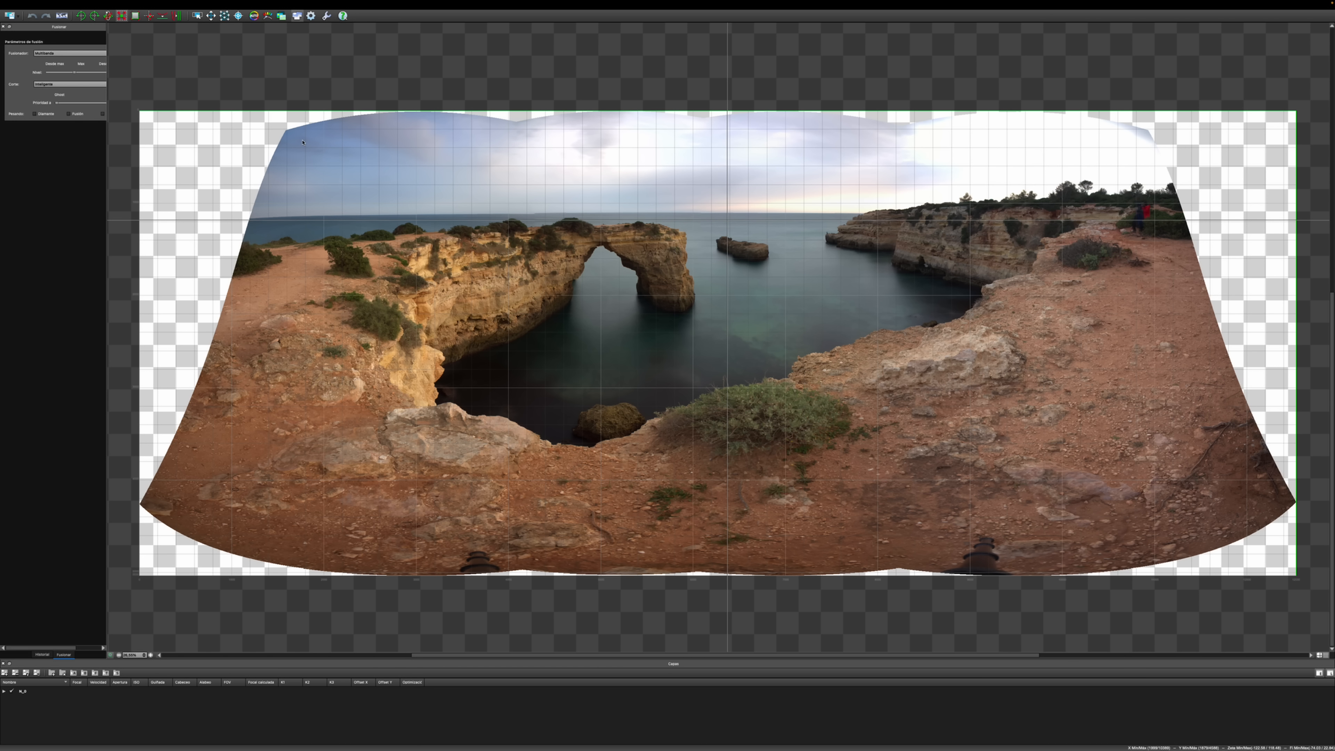
mouse_move(2, 28)
left_click(19, 20)
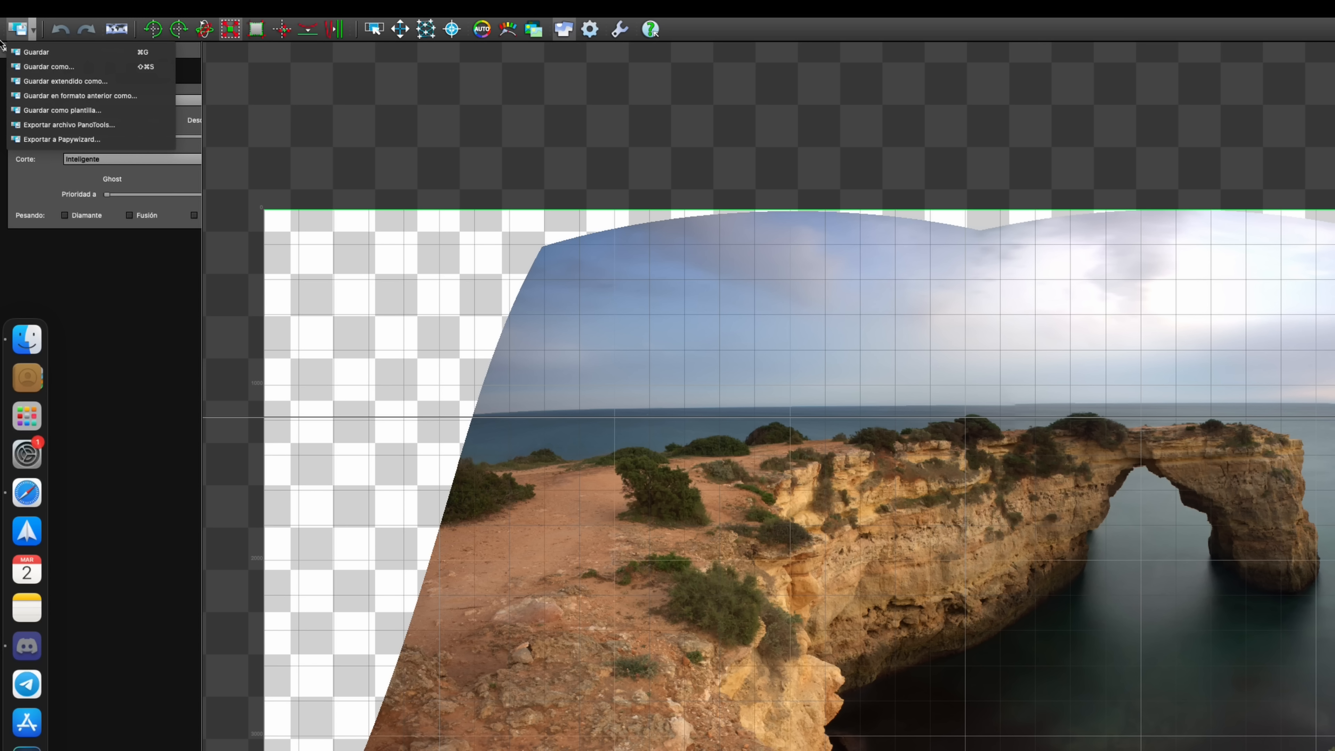
left_click(419, 138)
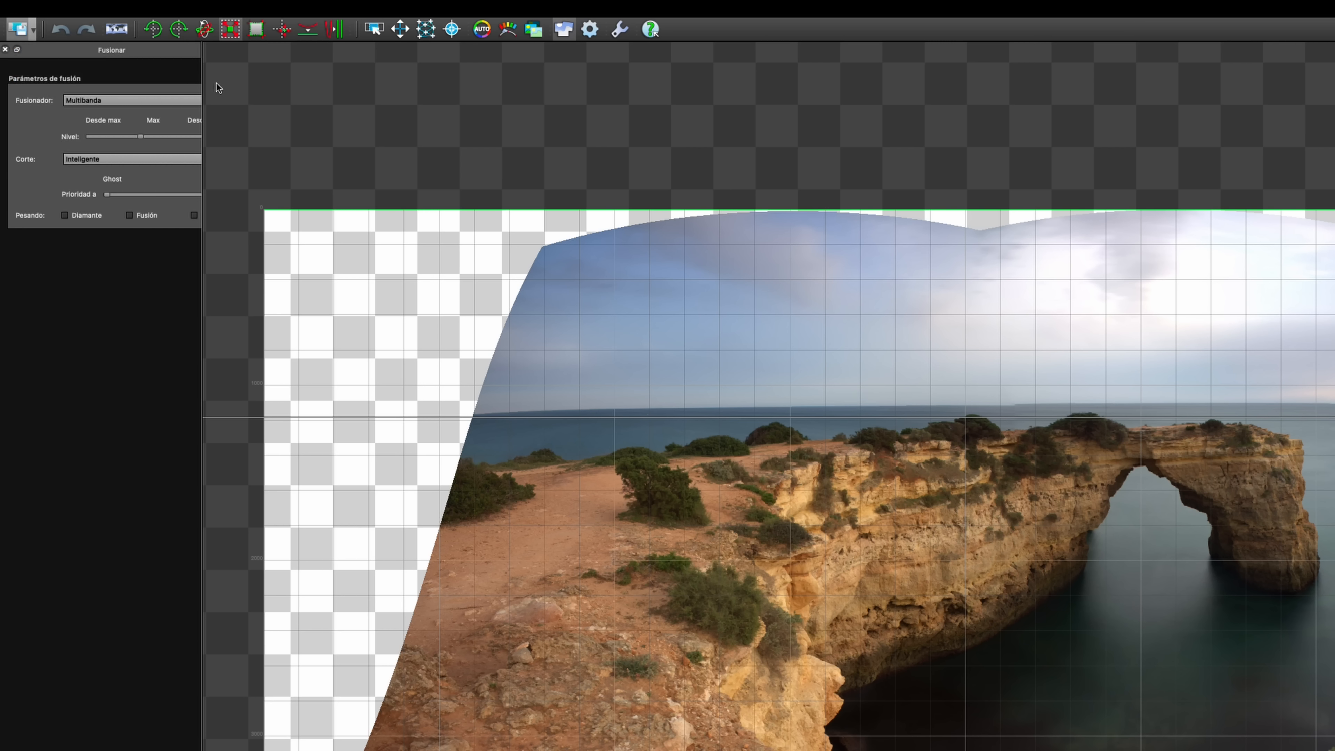
Try the Mercator and Ojo de pez projections on the coastal panorama, returning it to Esférica
left_click(113, 33)
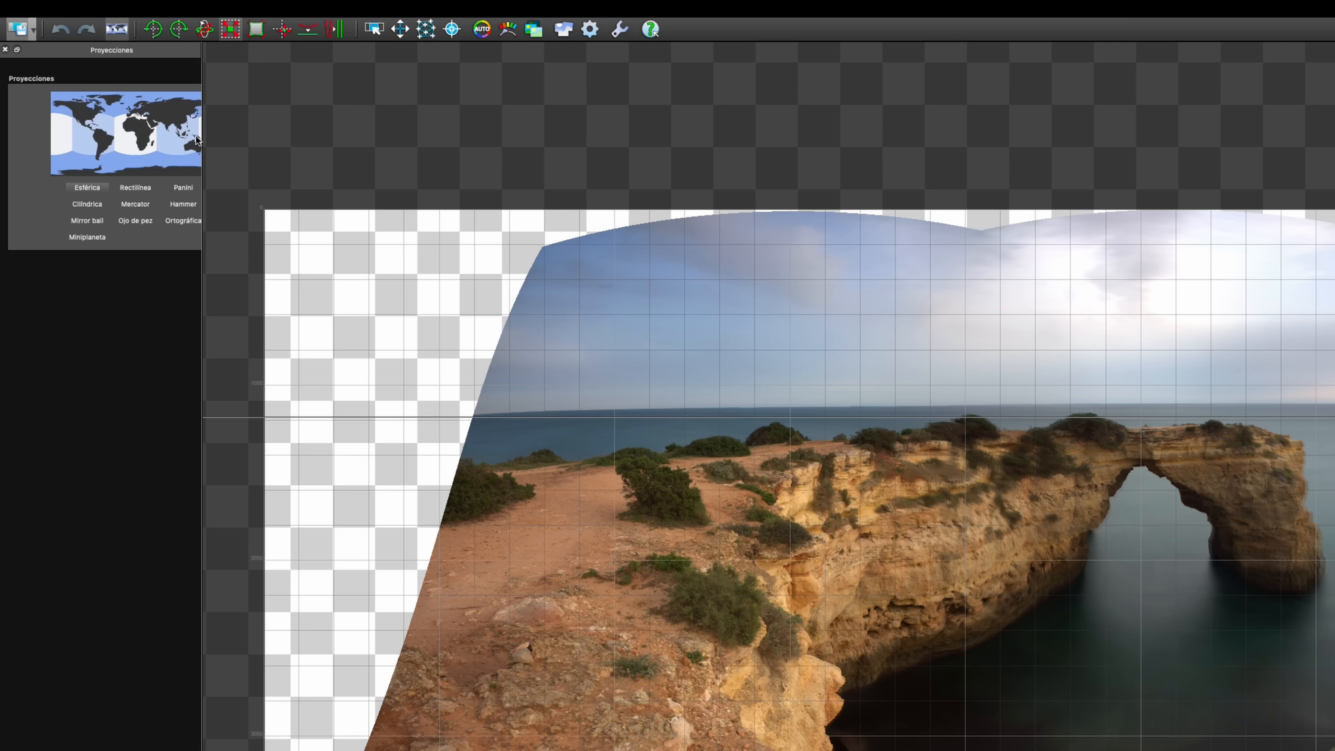
left_click_drag(201, 138, 257, 148)
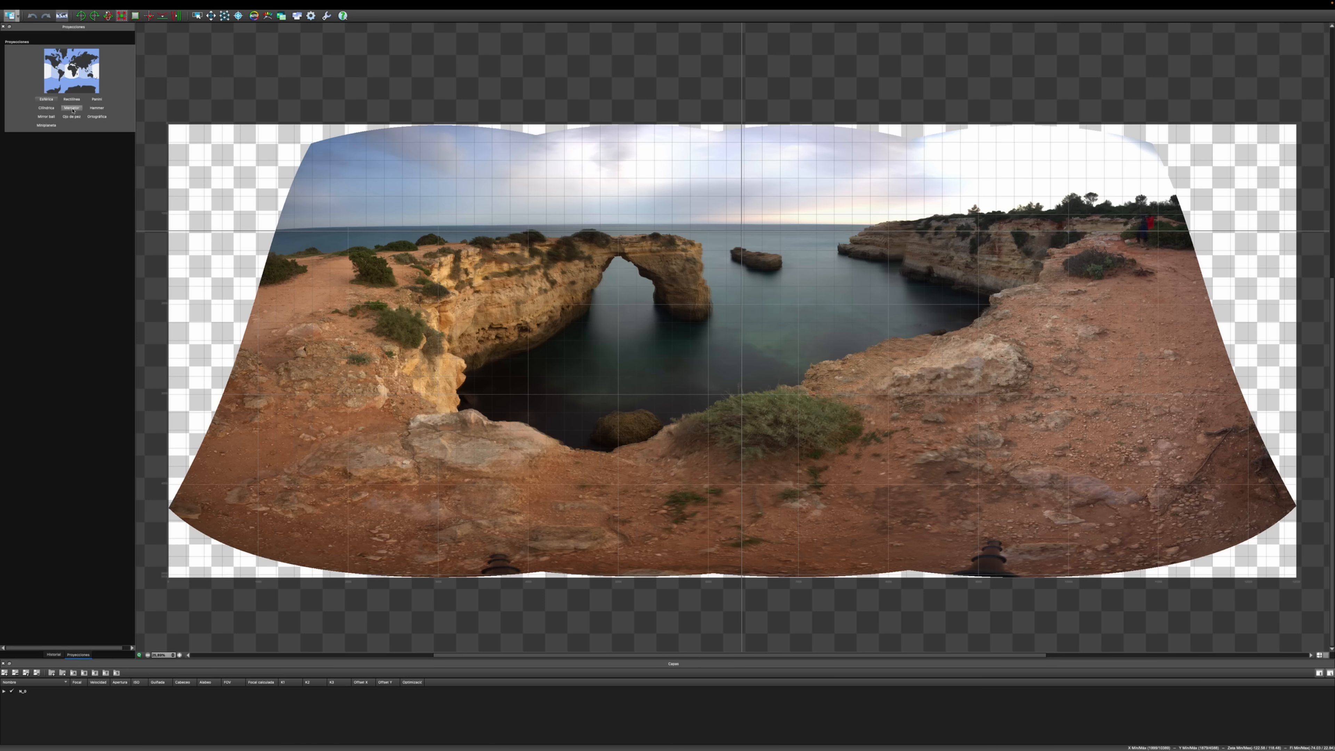
left_click(72, 108)
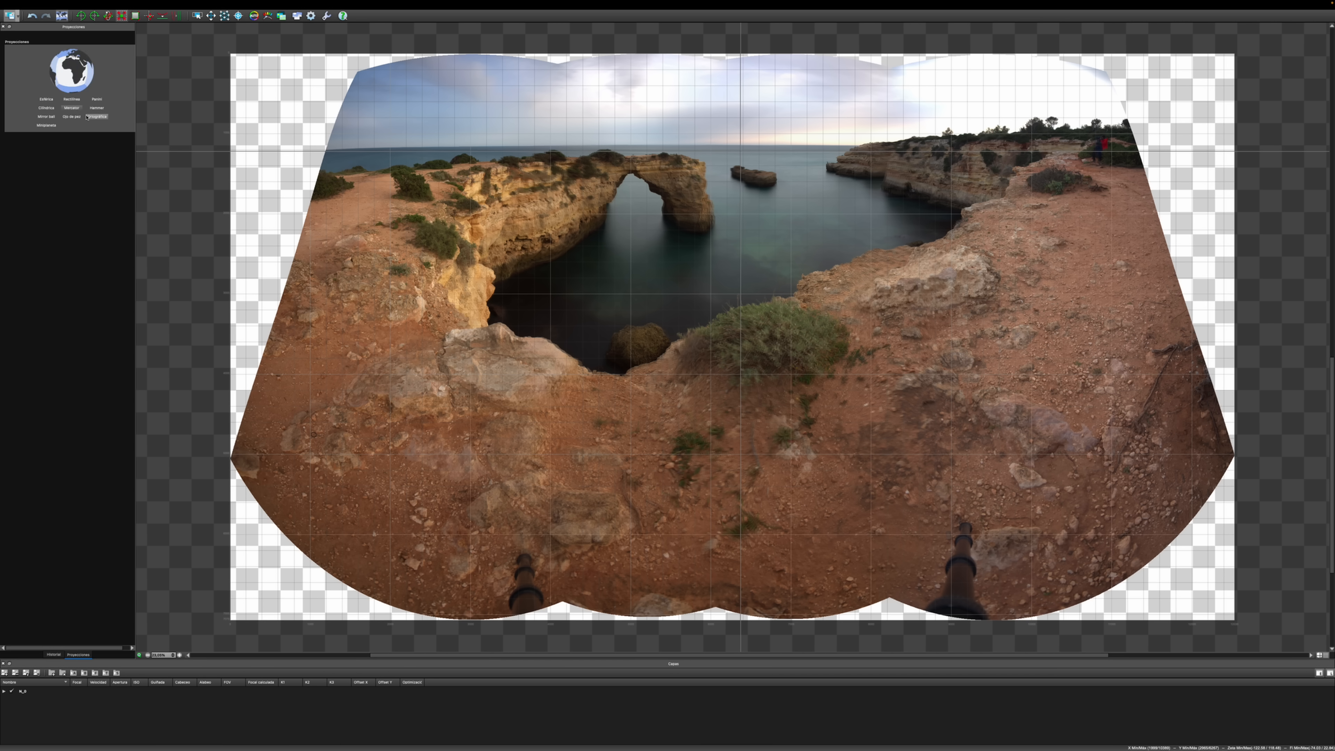
left_click(70, 117)
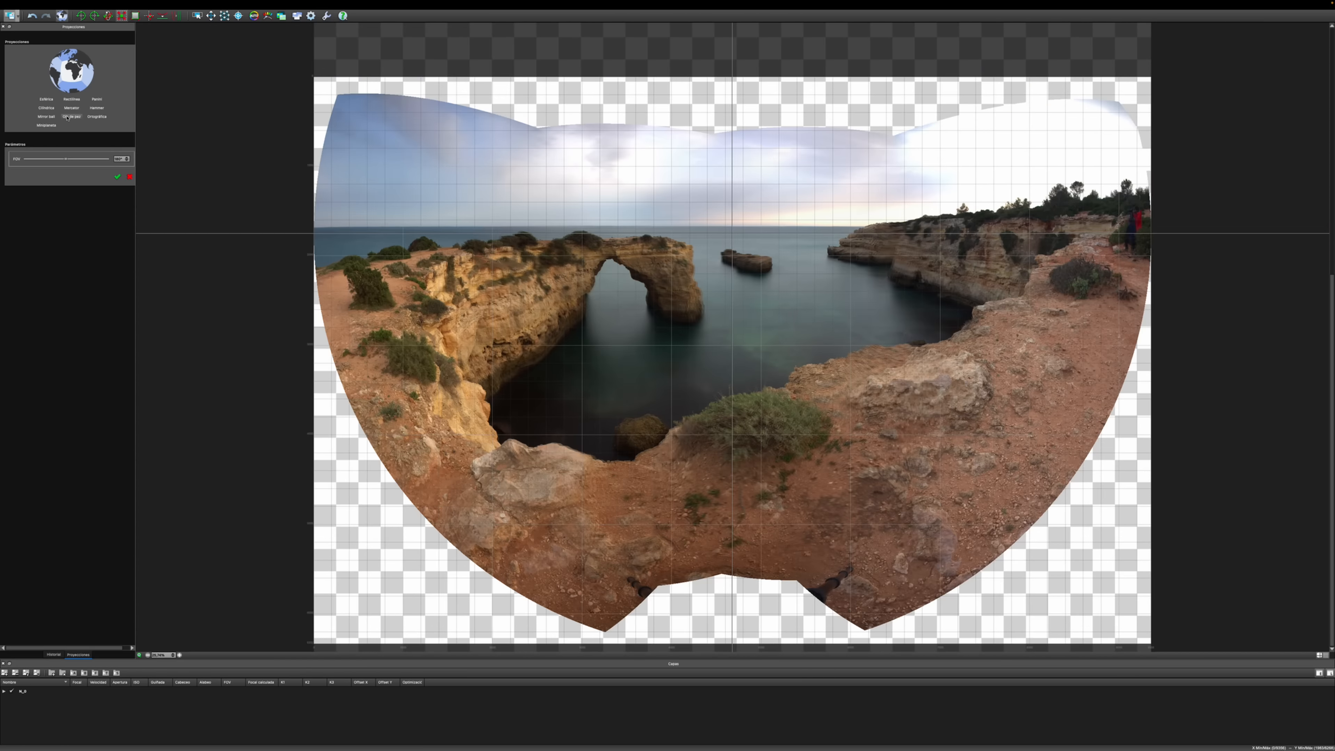
left_click(72, 108)
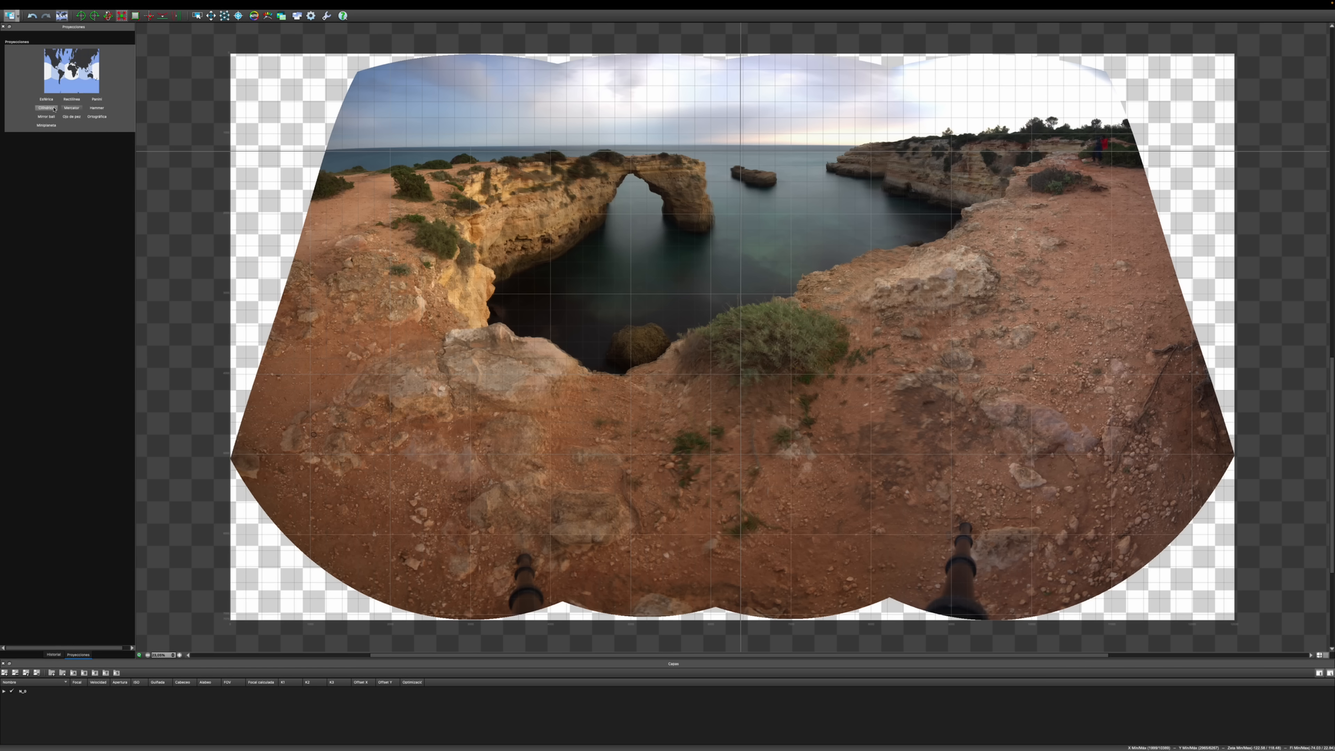
left_click(46, 99)
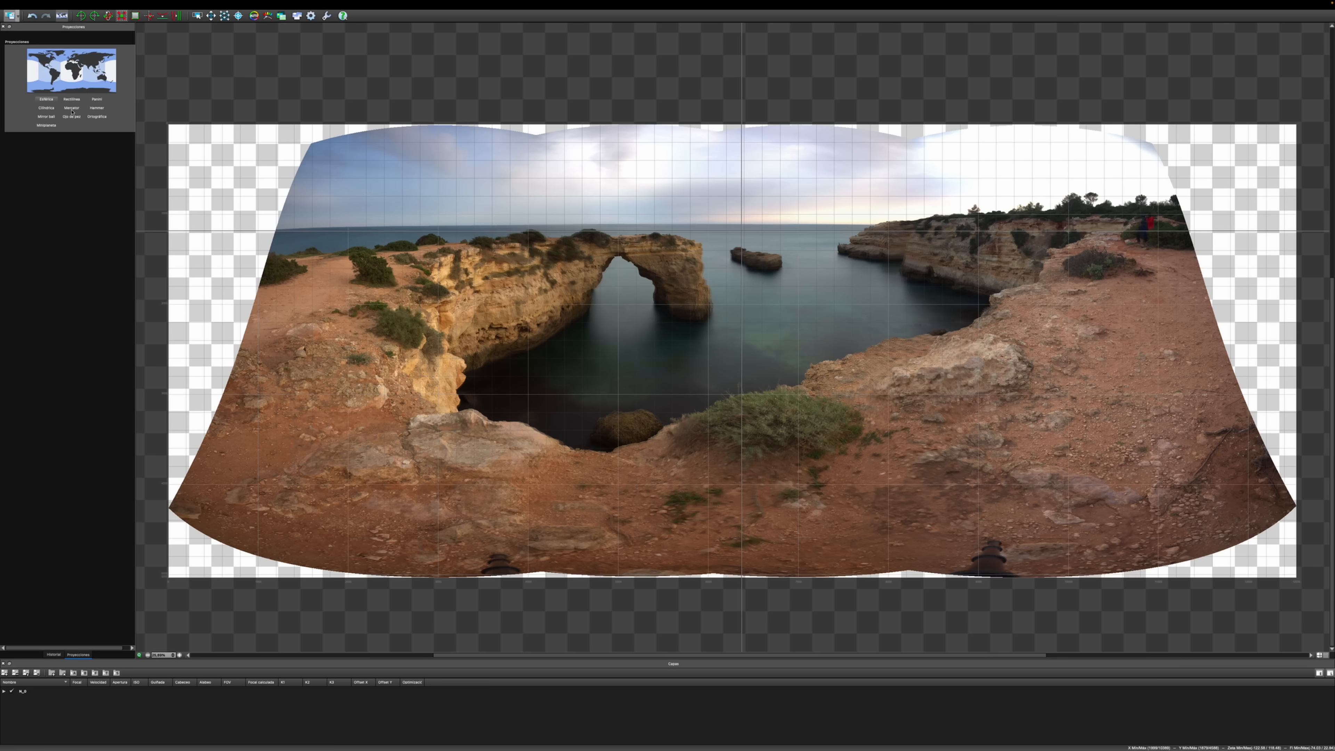
left_click(72, 109)
left_click(44, 100)
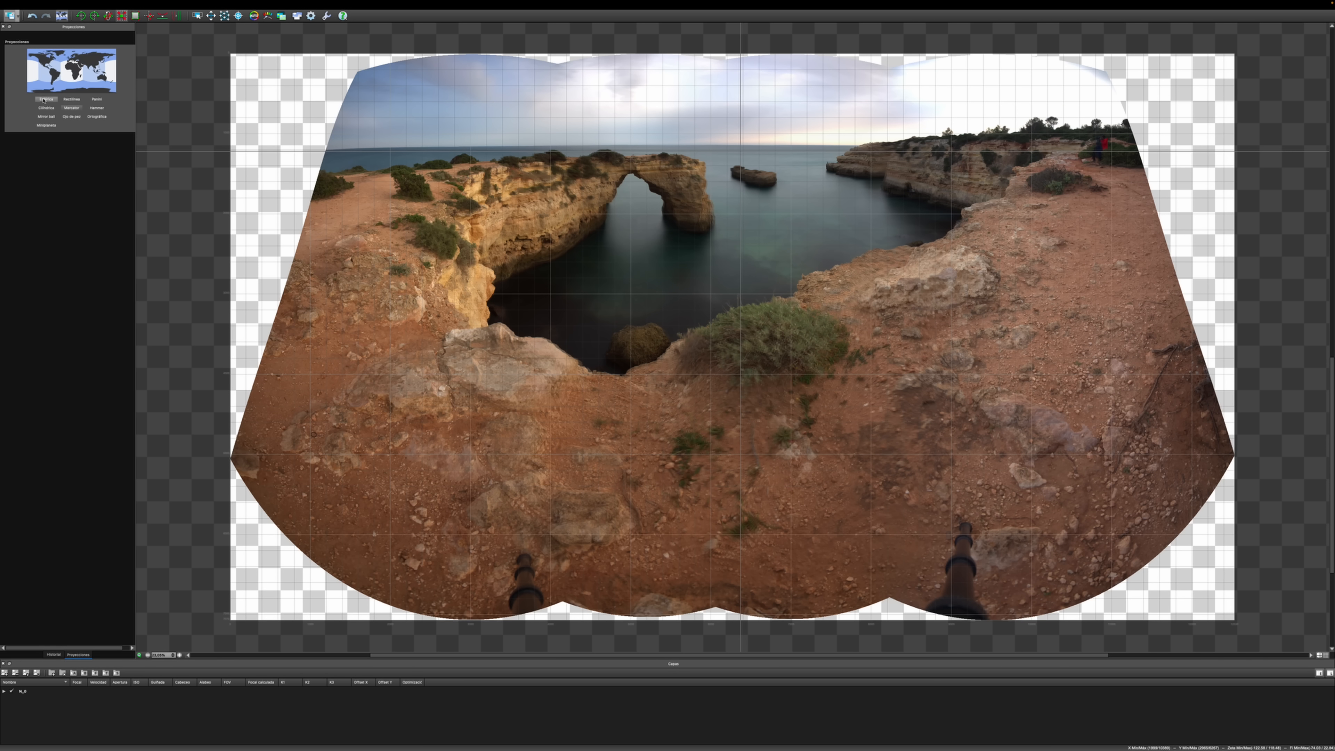
left_click(72, 109)
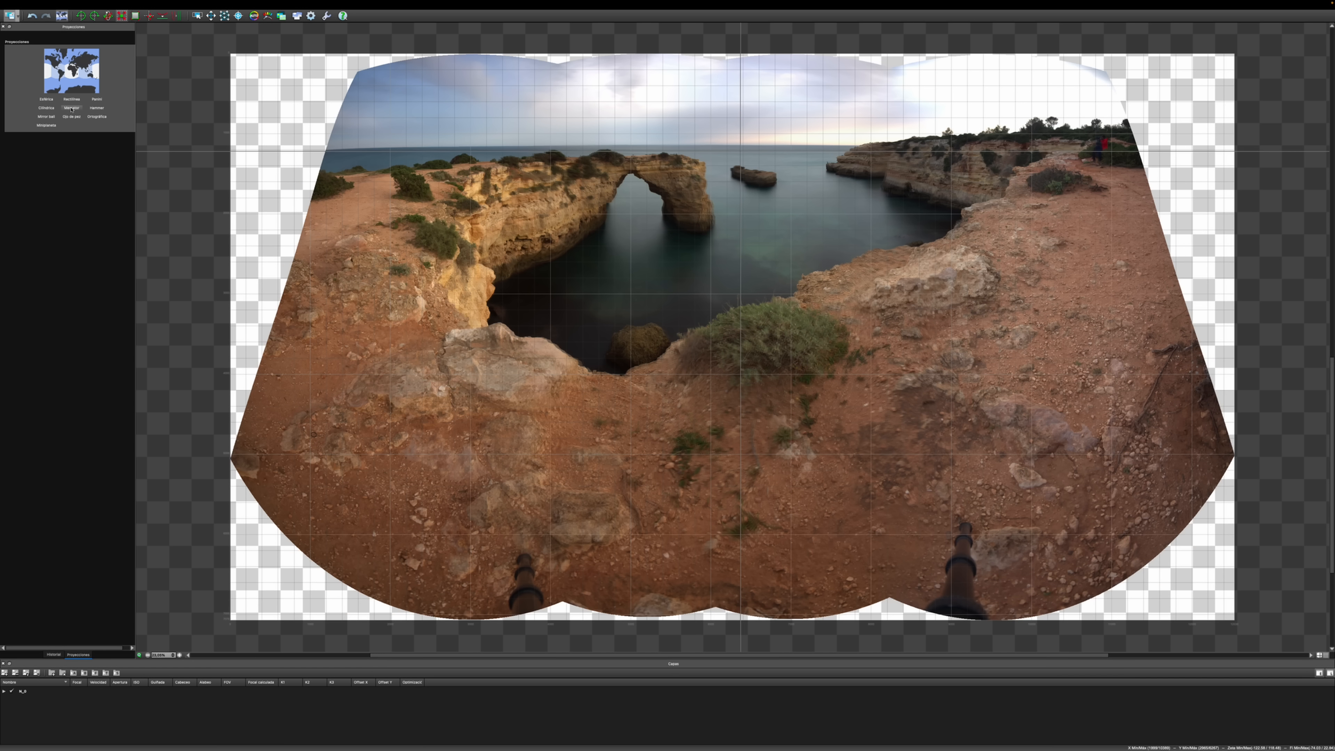
left_click(46, 100)
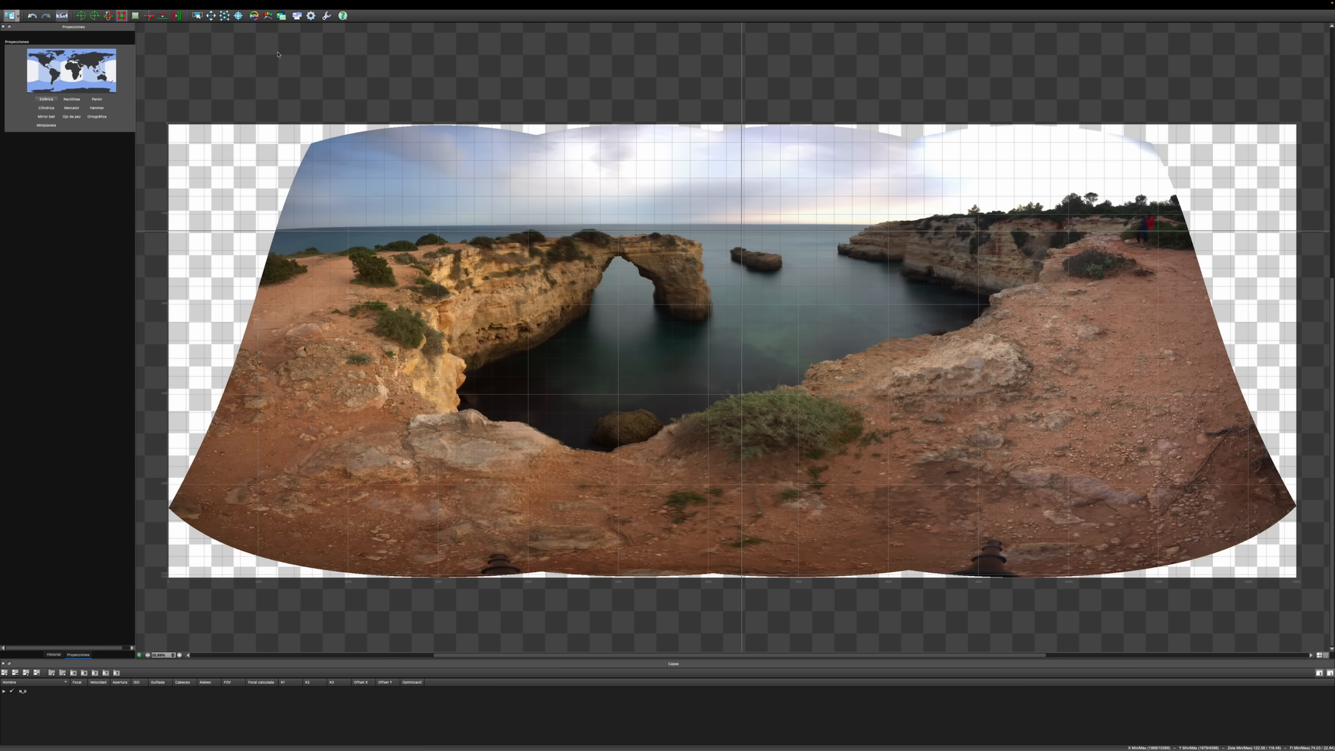
Try shifting and tilting the whole panorama in move mode and restoring its level horizon automatically
left_click(212, 19)
left_click_drag(250, 223, 383, 423)
left_click(162, 16)
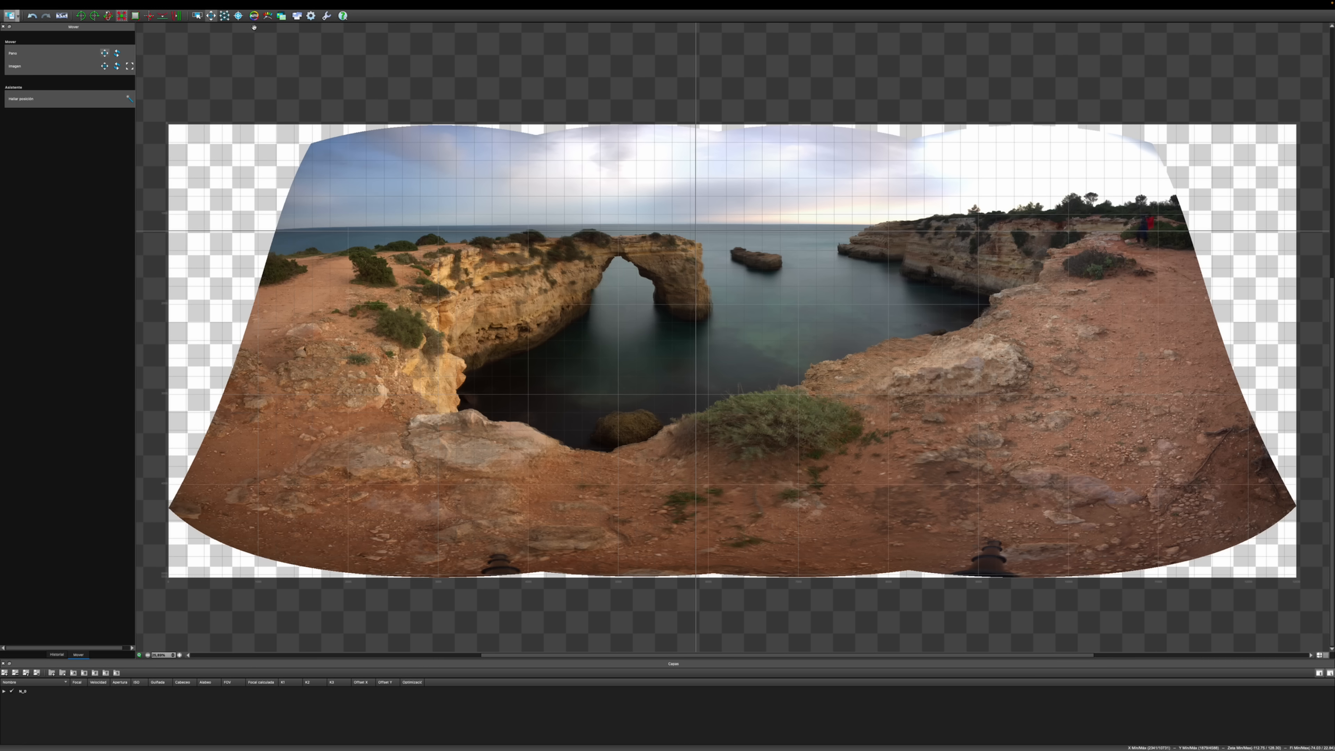
left_click(212, 16)
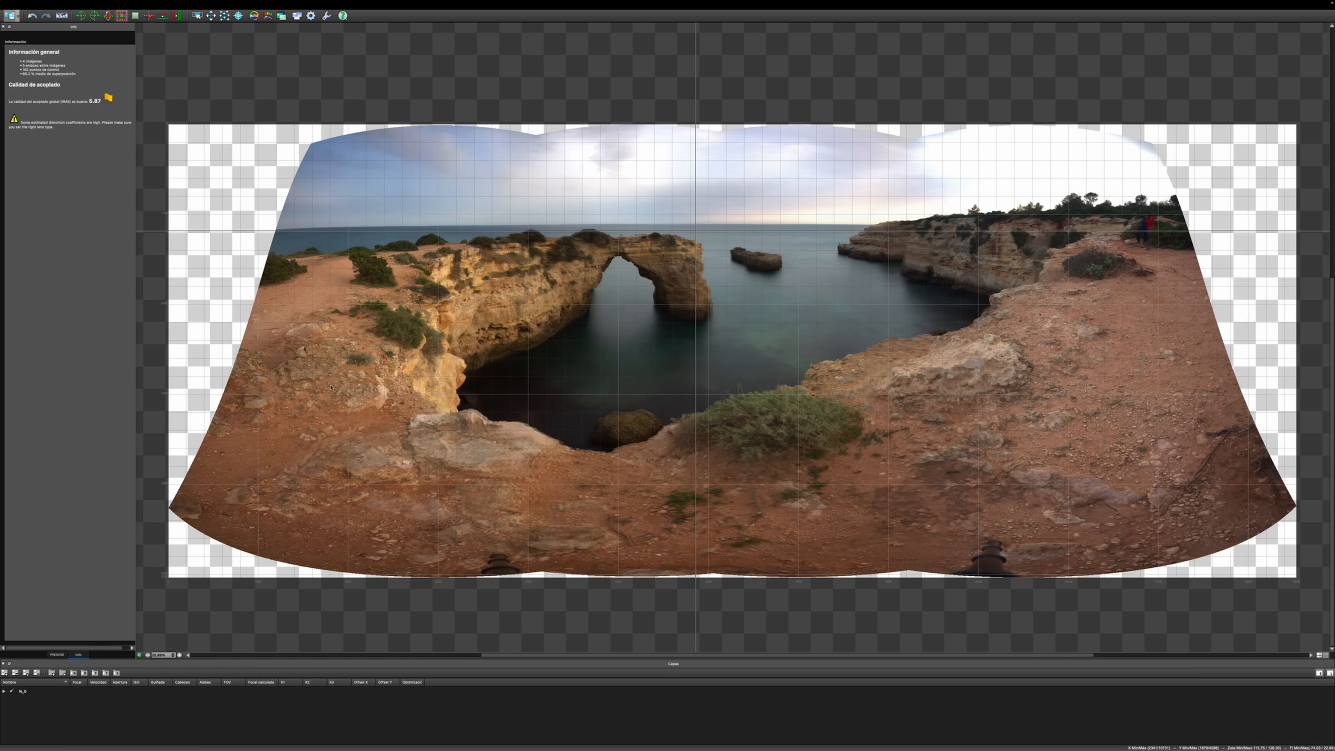
left_click(211, 16)
left_click_drag(270, 53, 283, 156)
left_click(162, 16)
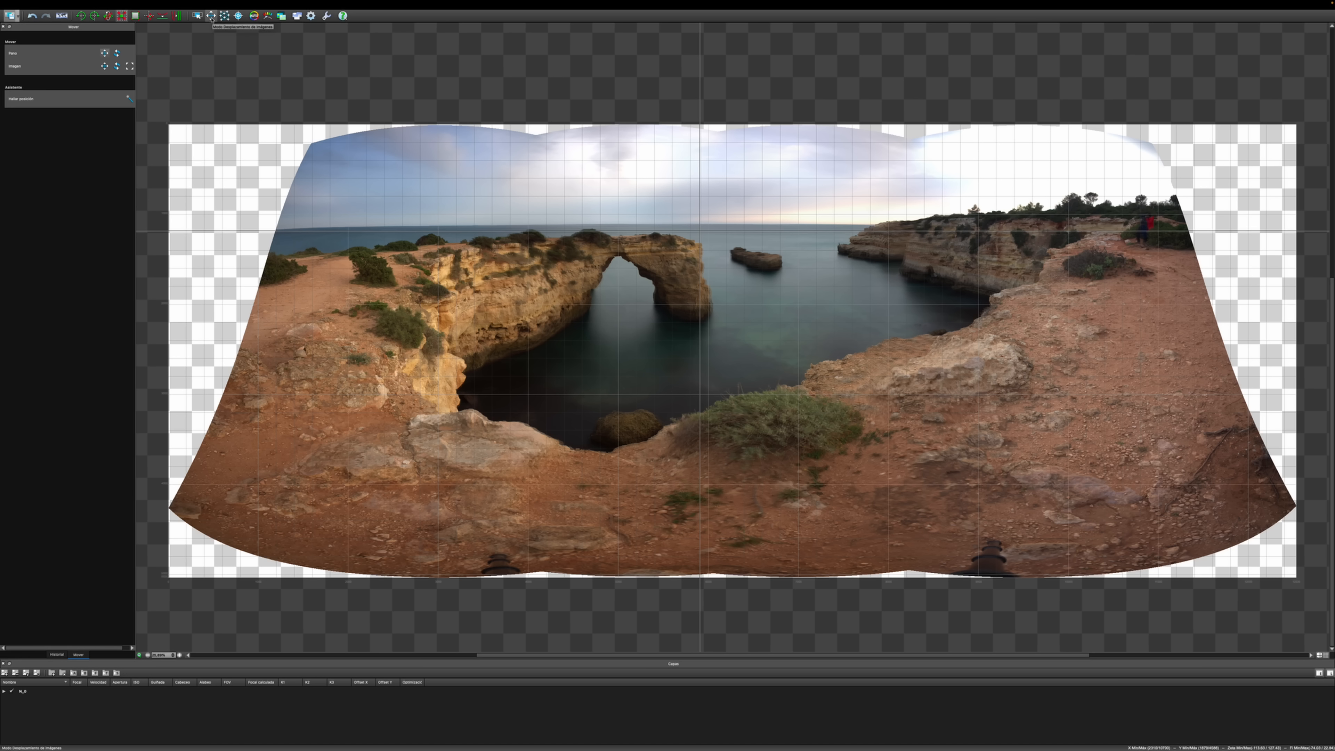
left_click(210, 16)
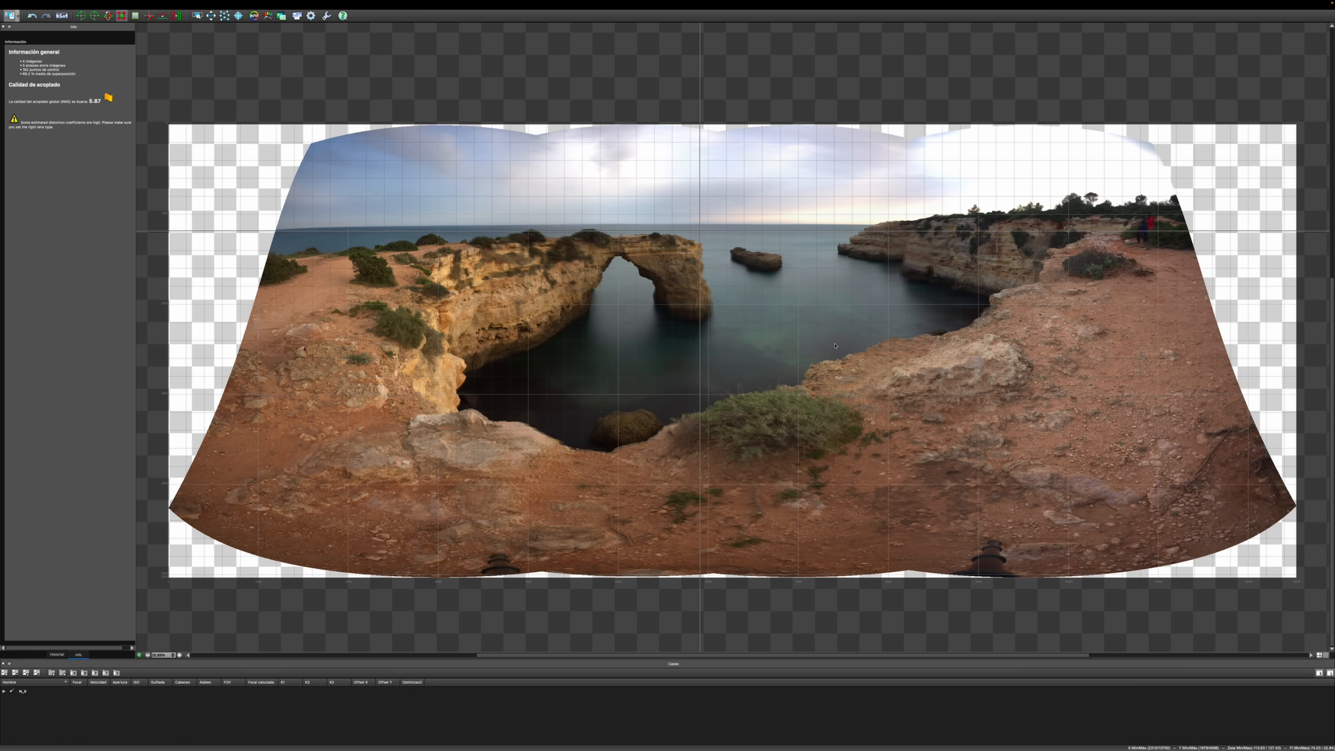
Move and rotate the whole panorama manually until its sea horizon is level, checking it with the grid off and on
left_click(211, 16)
mouse_move(408, 295)
left_mouse_down()
mouse_move(384, 278)
mouse_move(388, 325)
mouse_move(390, 297)
left_mouse_up()
mouse_move(729, 409)
left_mouse_down()
mouse_move(728, 328)
mouse_move(725, 422)
left_mouse_up()
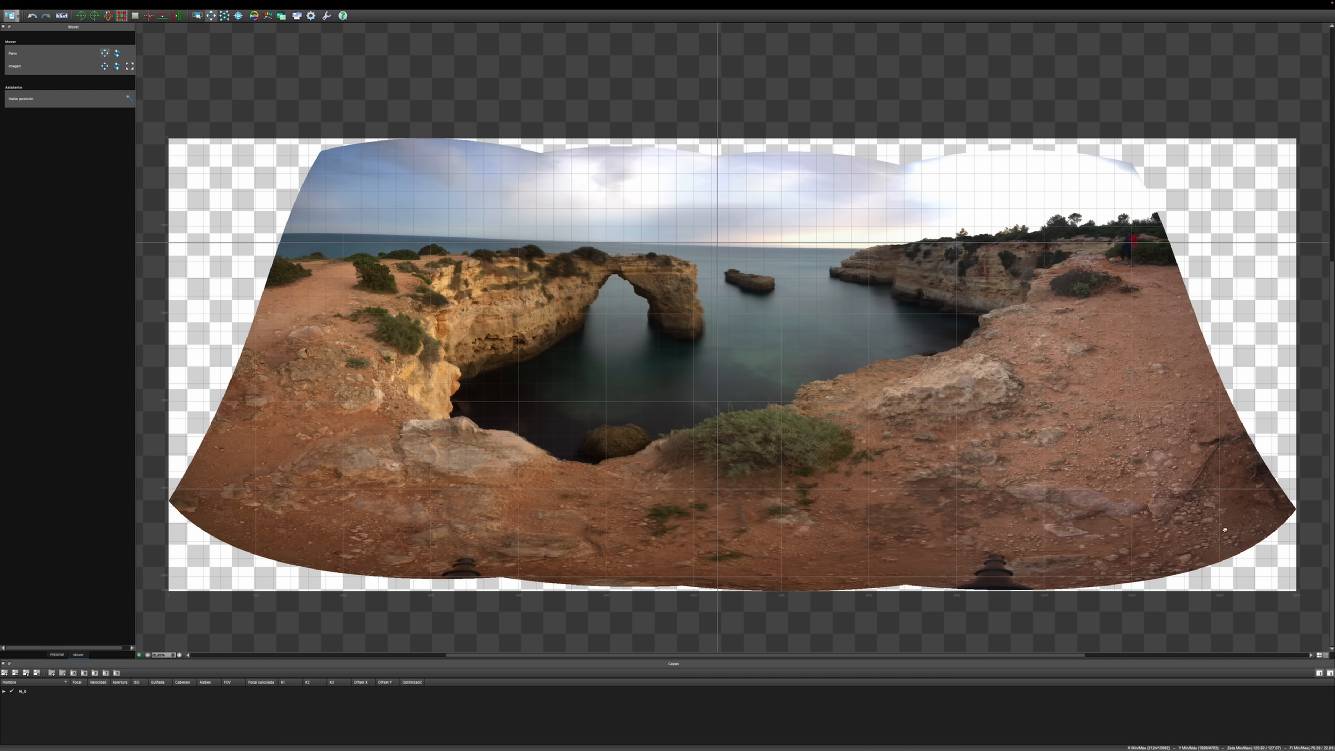
mouse_move(1222, 532)
left_mouse_down()
mouse_move(1209, 485)
mouse_move(1212, 542)
left_mouse_up()
left_click_drag(739, 505, 742, 496)
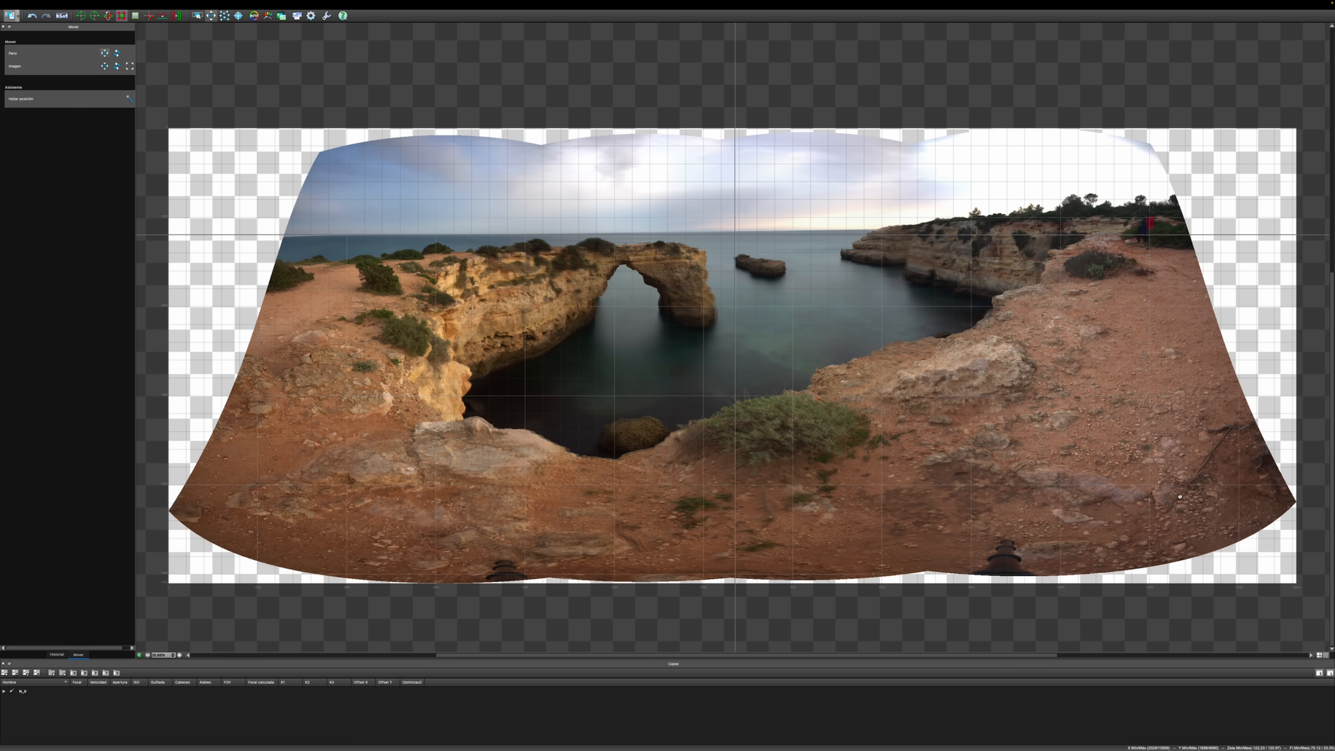
left_click_drag(1180, 493, 1215, 502)
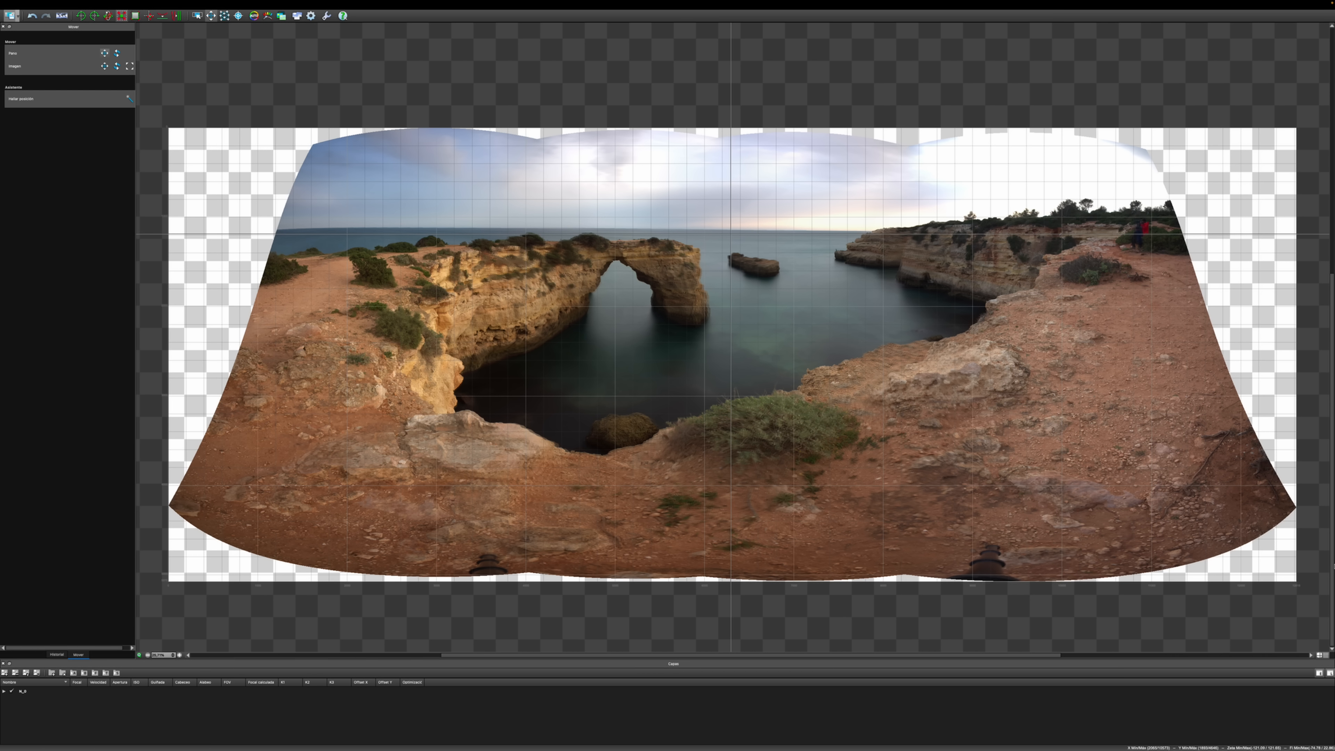
left_click(1326, 655)
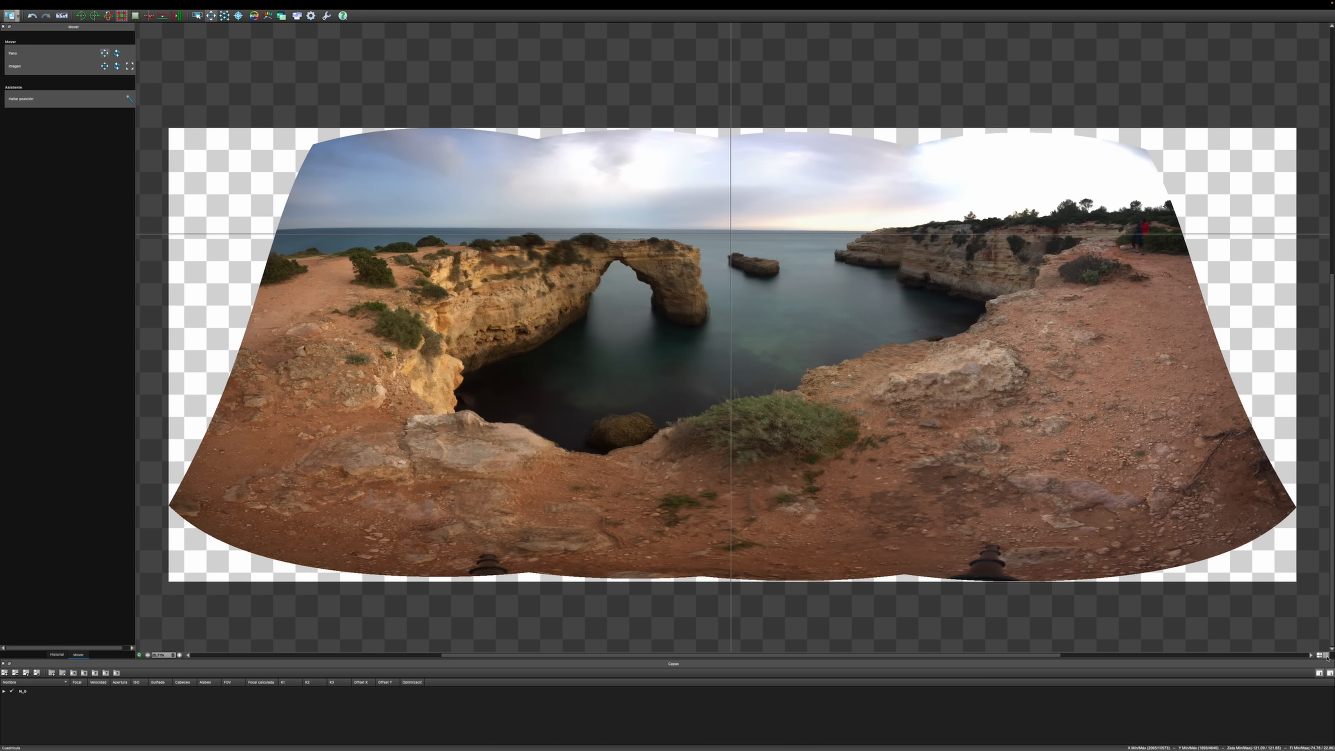
left_click(1325, 655)
left_click_drag(390, 342, 392, 345)
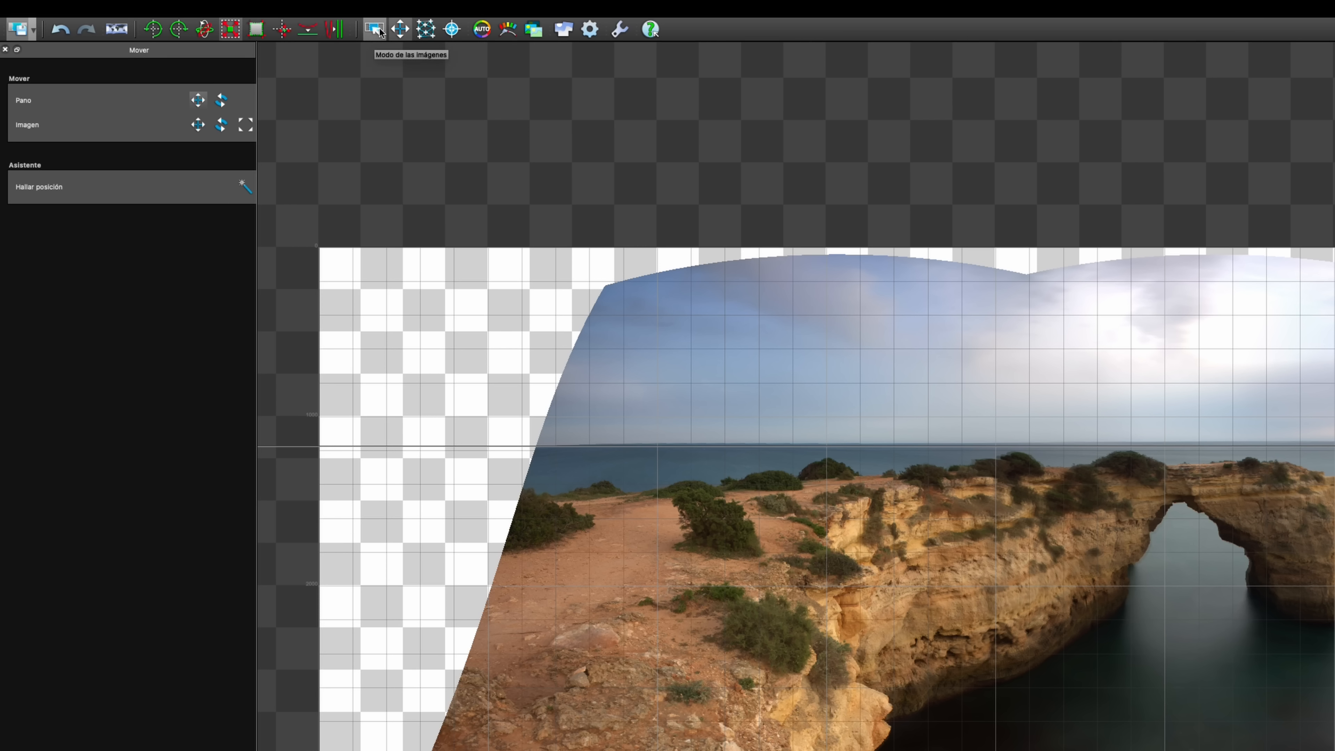
Add two matching control-point pairs on the foreground ground between images 1 and 2 in the control point editor
left_click(375, 33)
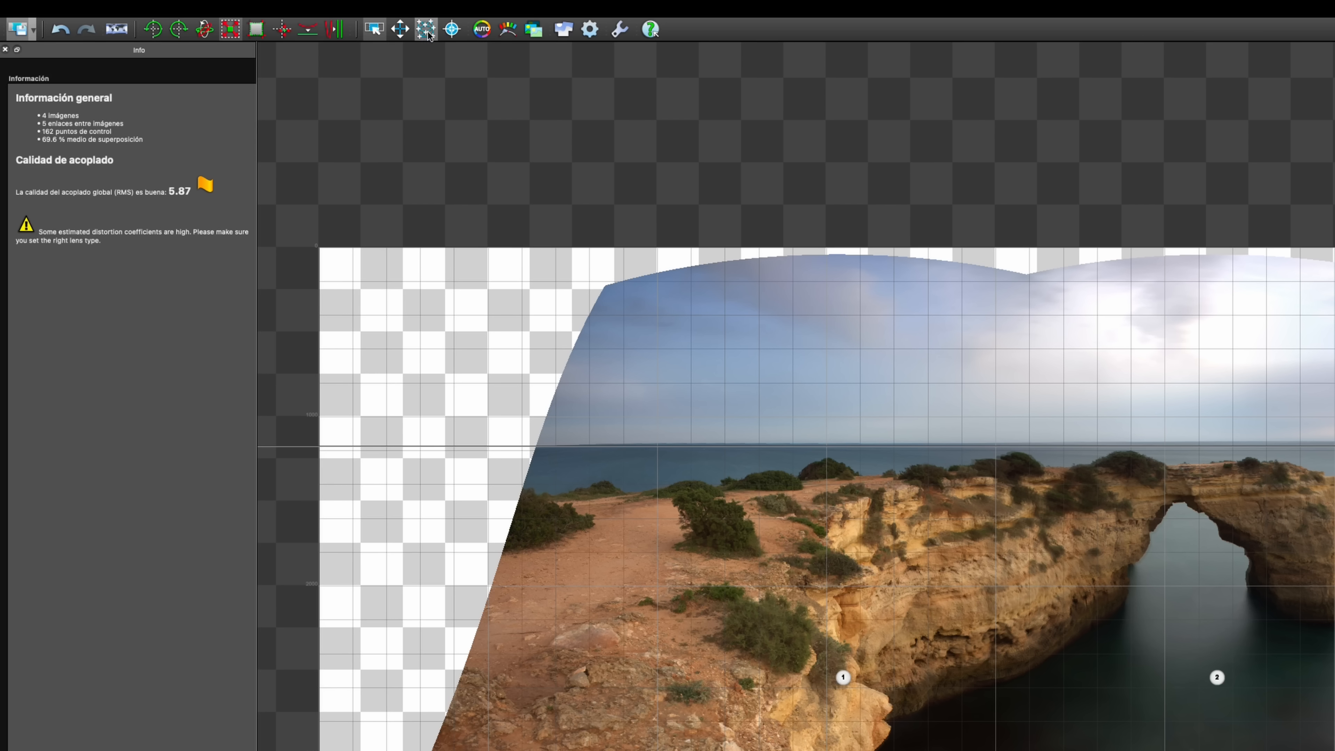
left_click(427, 30)
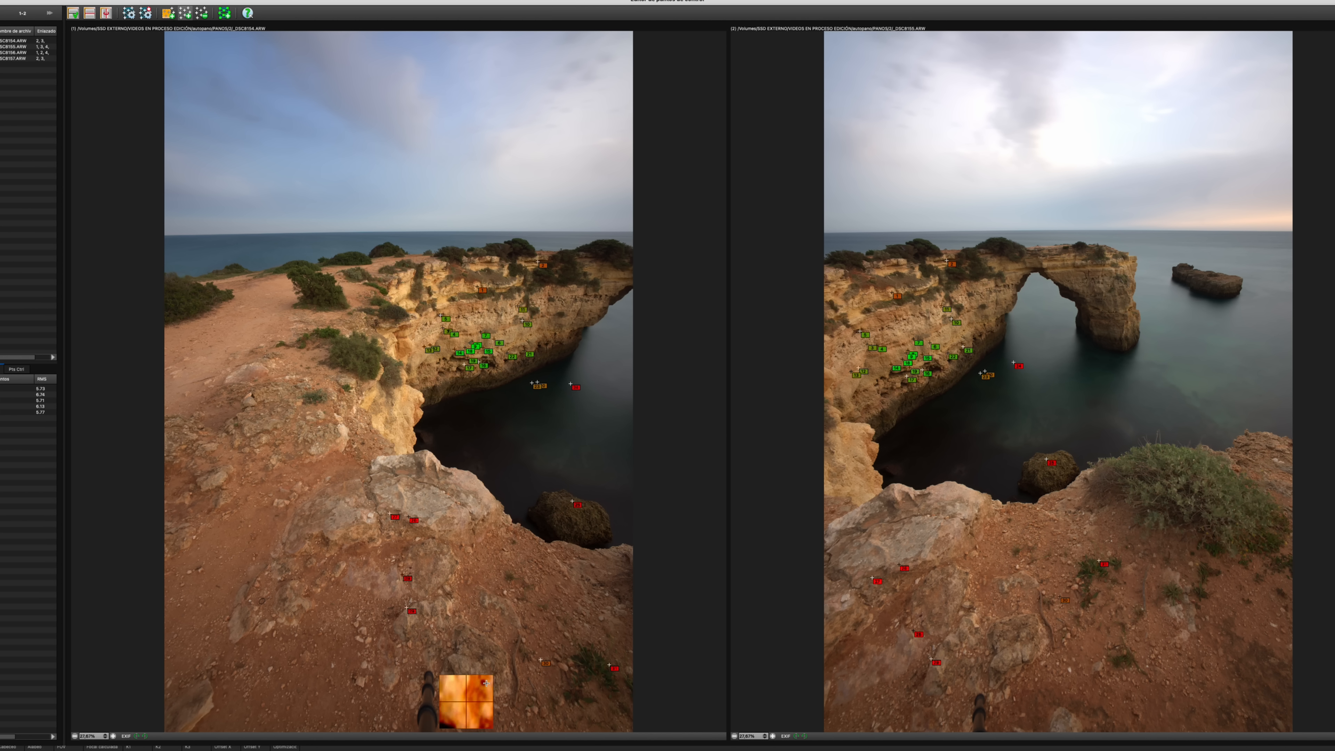
left_click(522, 639)
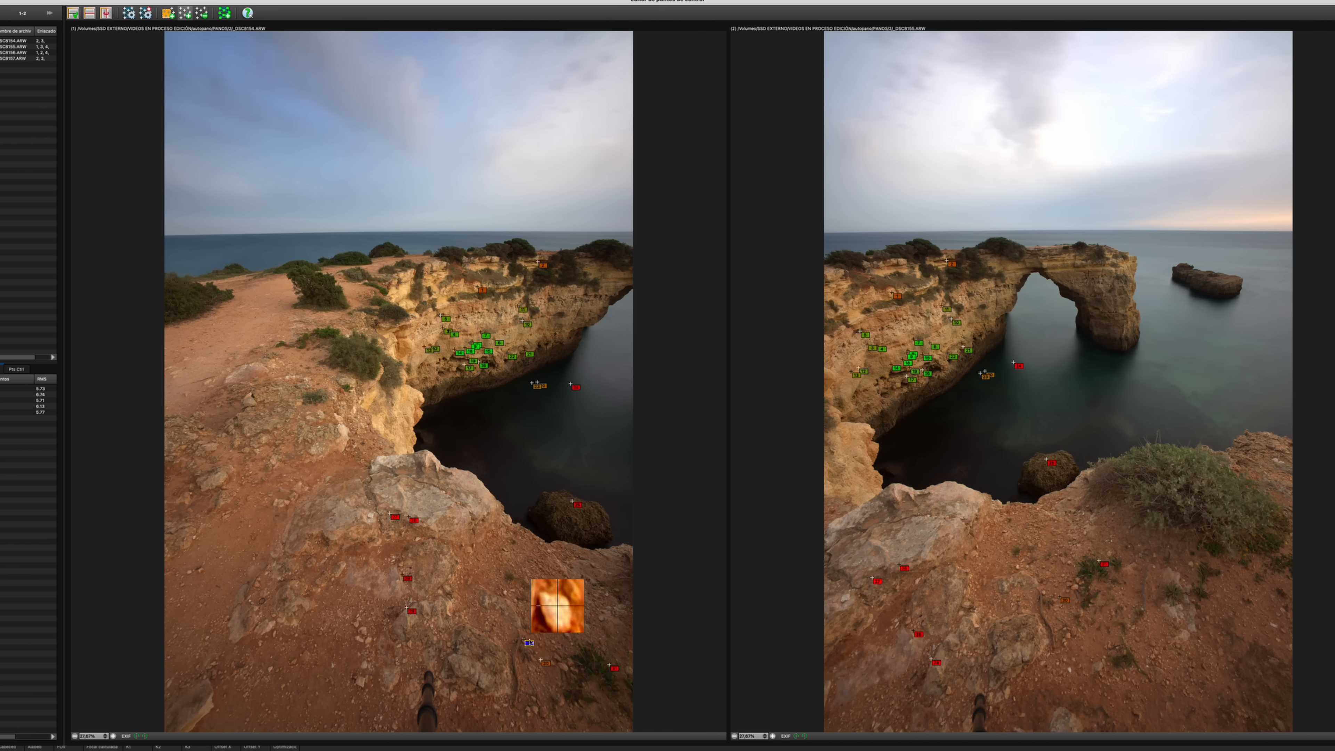
left_click(1042, 592)
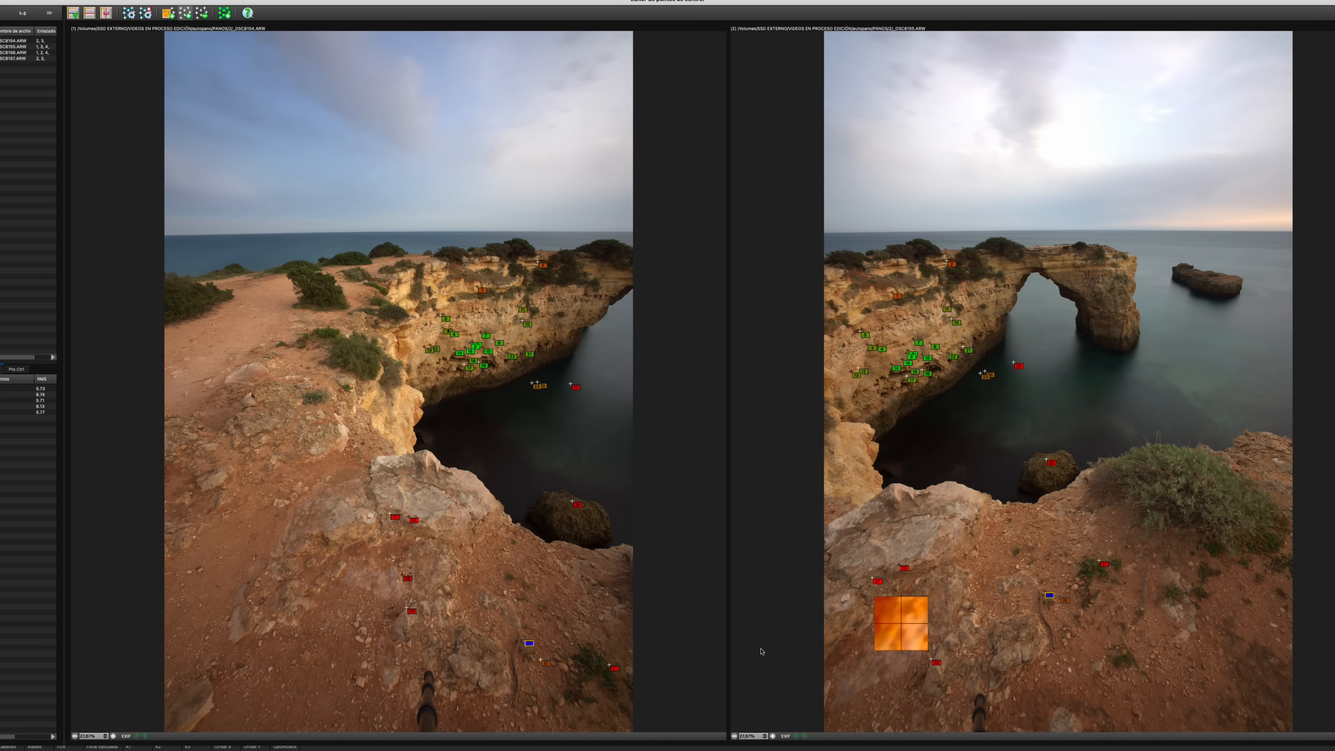
left_click(505, 593)
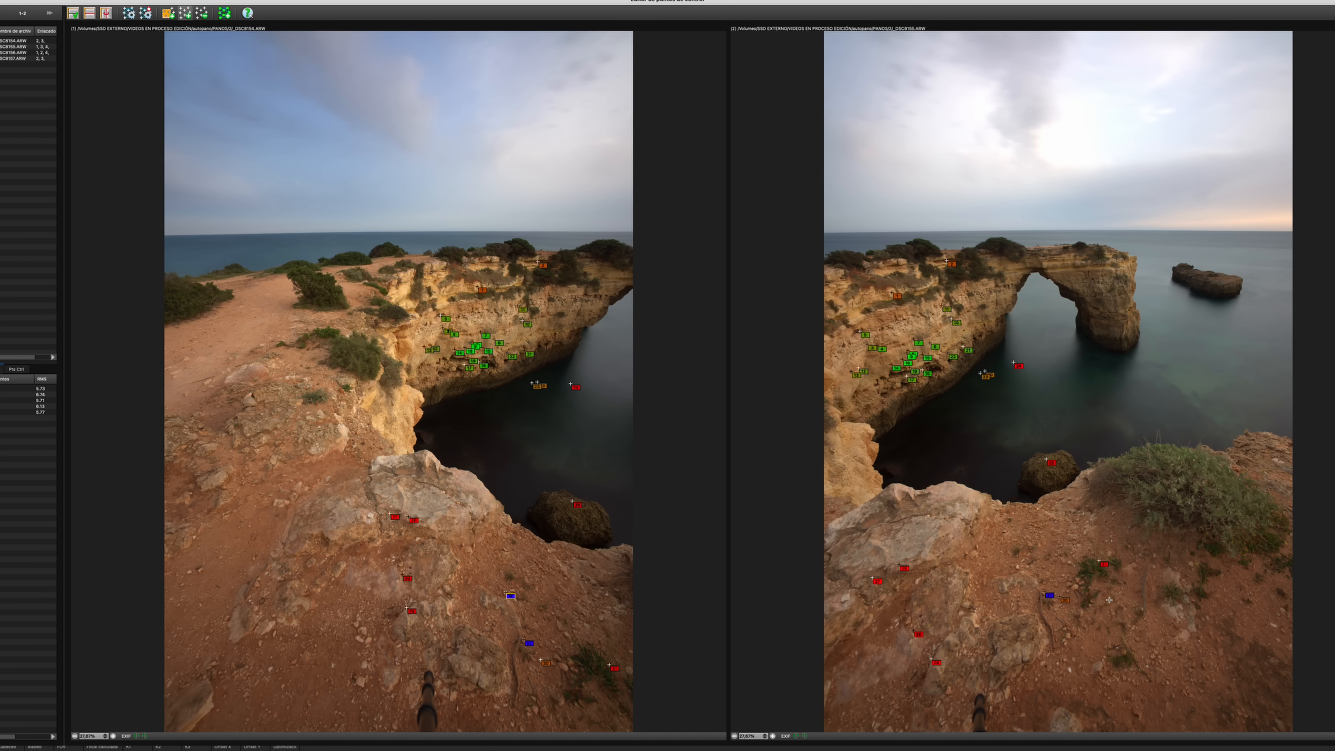
left_click(1018, 566)
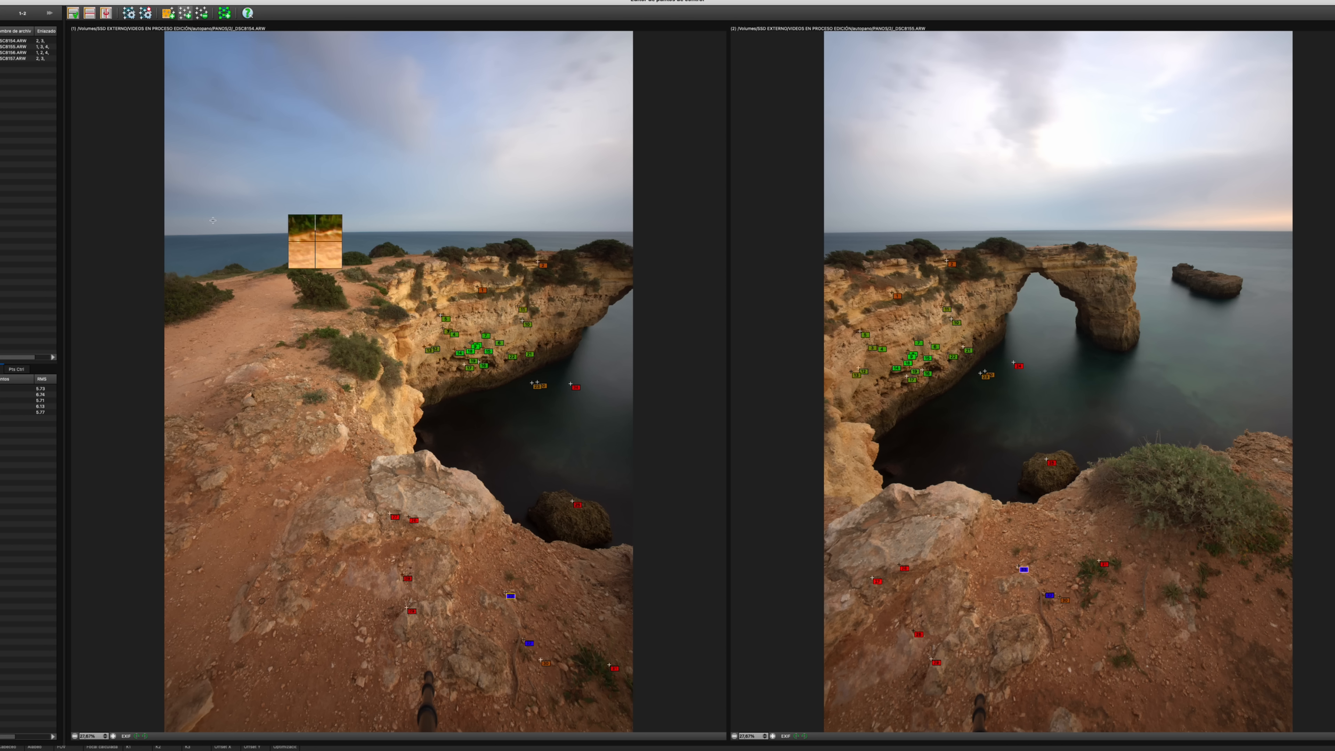
Optimize the panorama with the added control points and close the control point editor
left_click(132, 19)
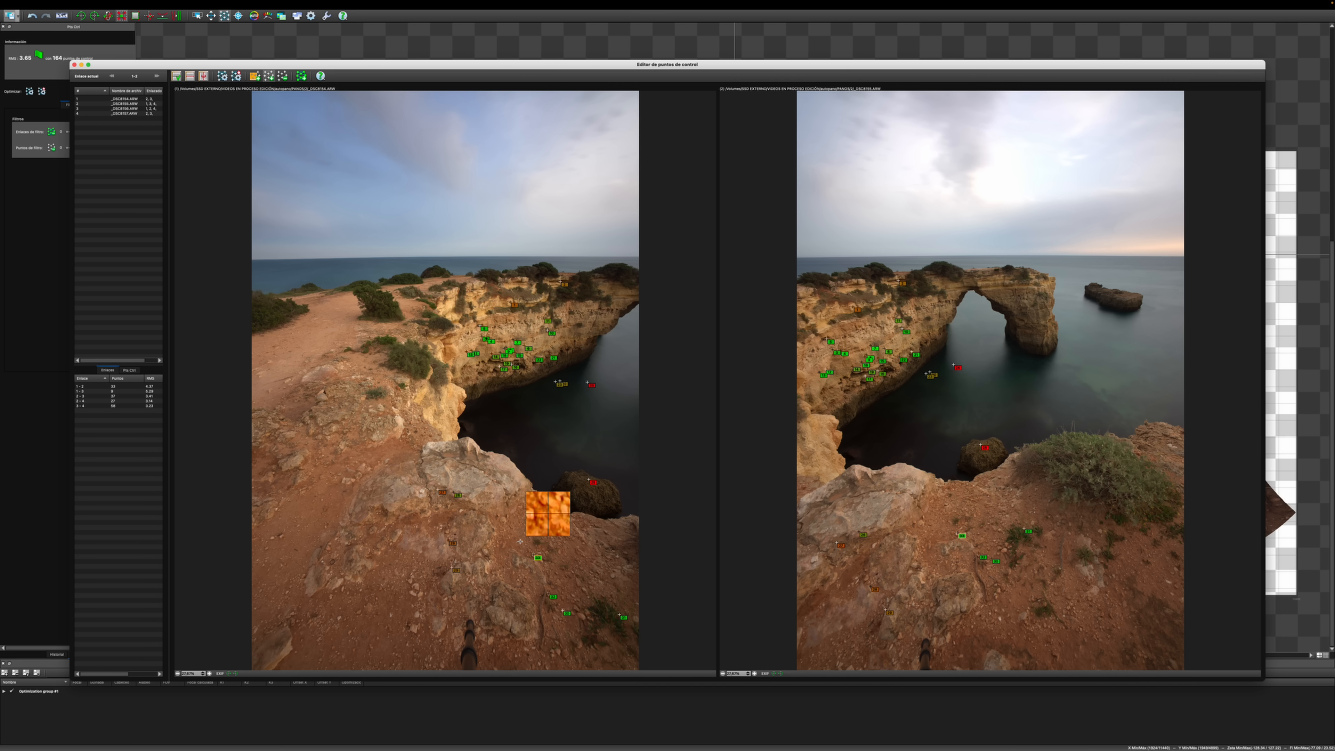
left_click(74, 65)
left_click(224, 15)
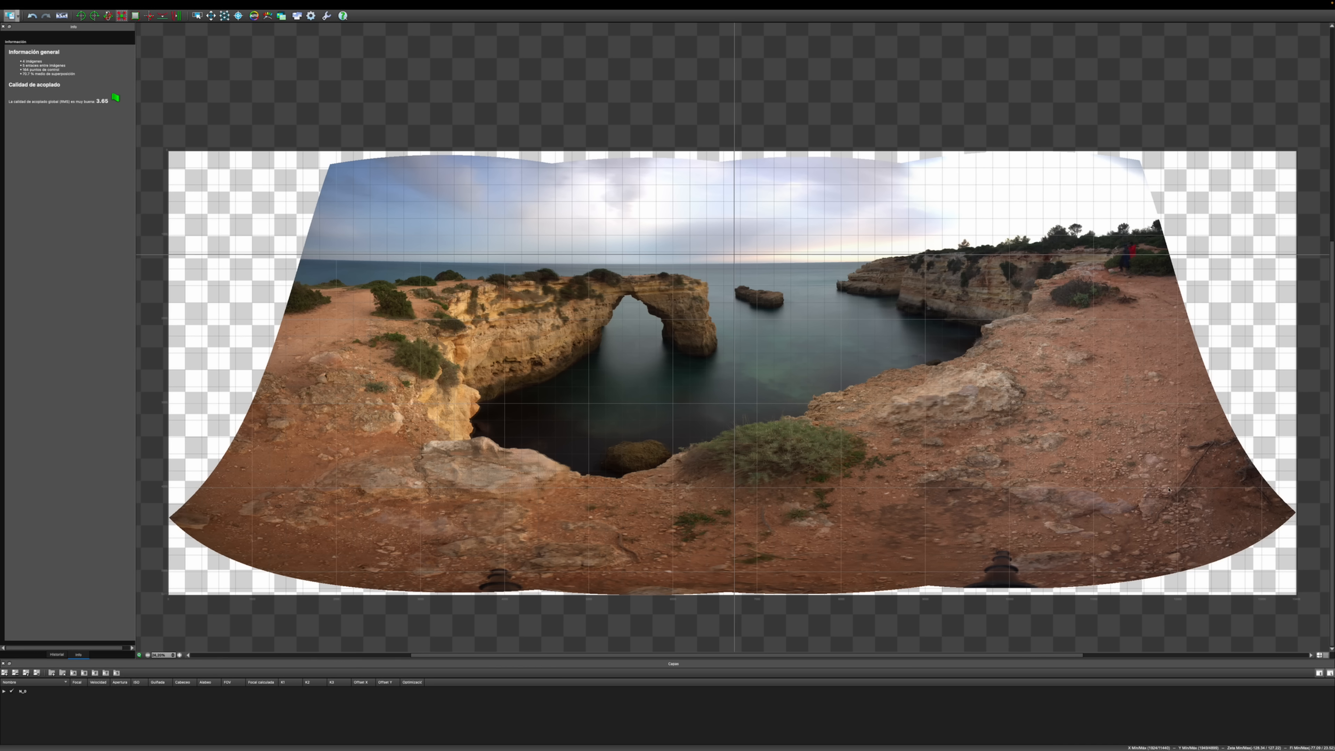
Realign the optimized coastal panorama so its horizon follows the grid, and open the automatic colour correction
left_click(210, 15)
left_click_drag(602, 374, 604, 372)
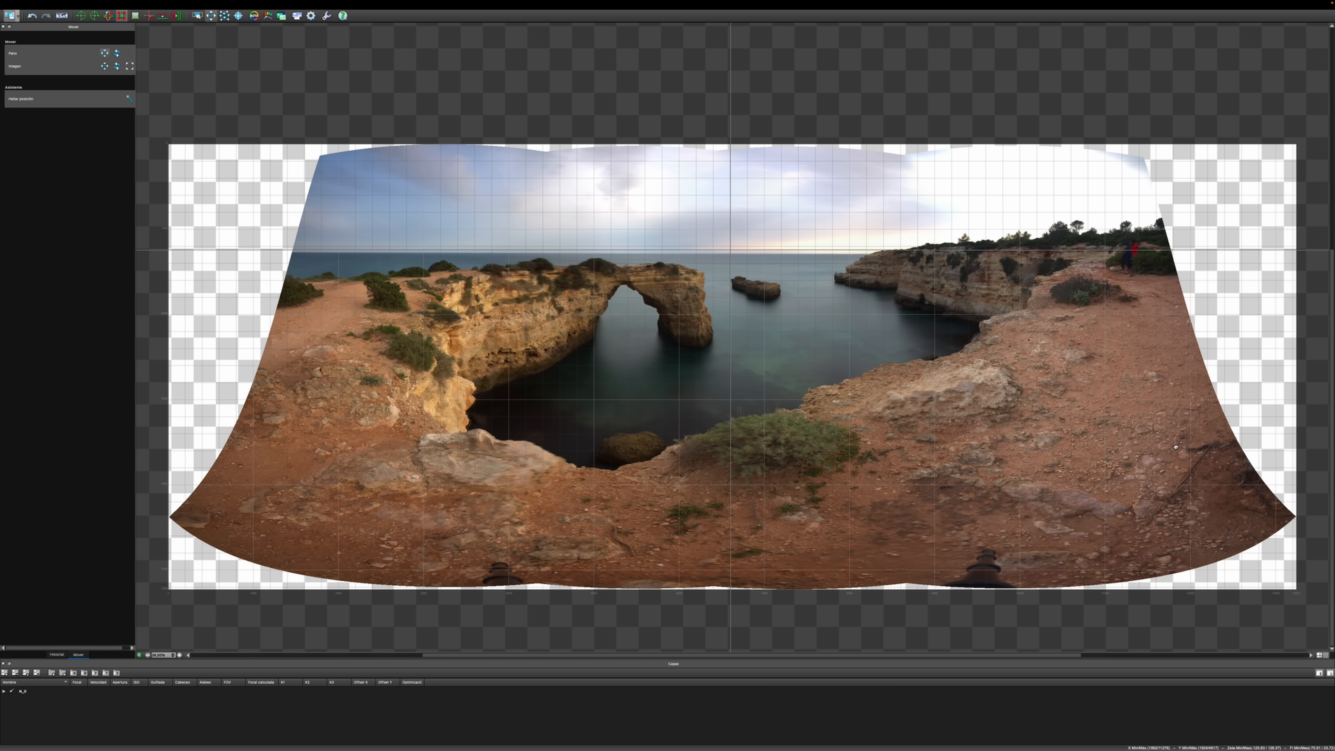
left_click_drag(1175, 447, 1184, 478)
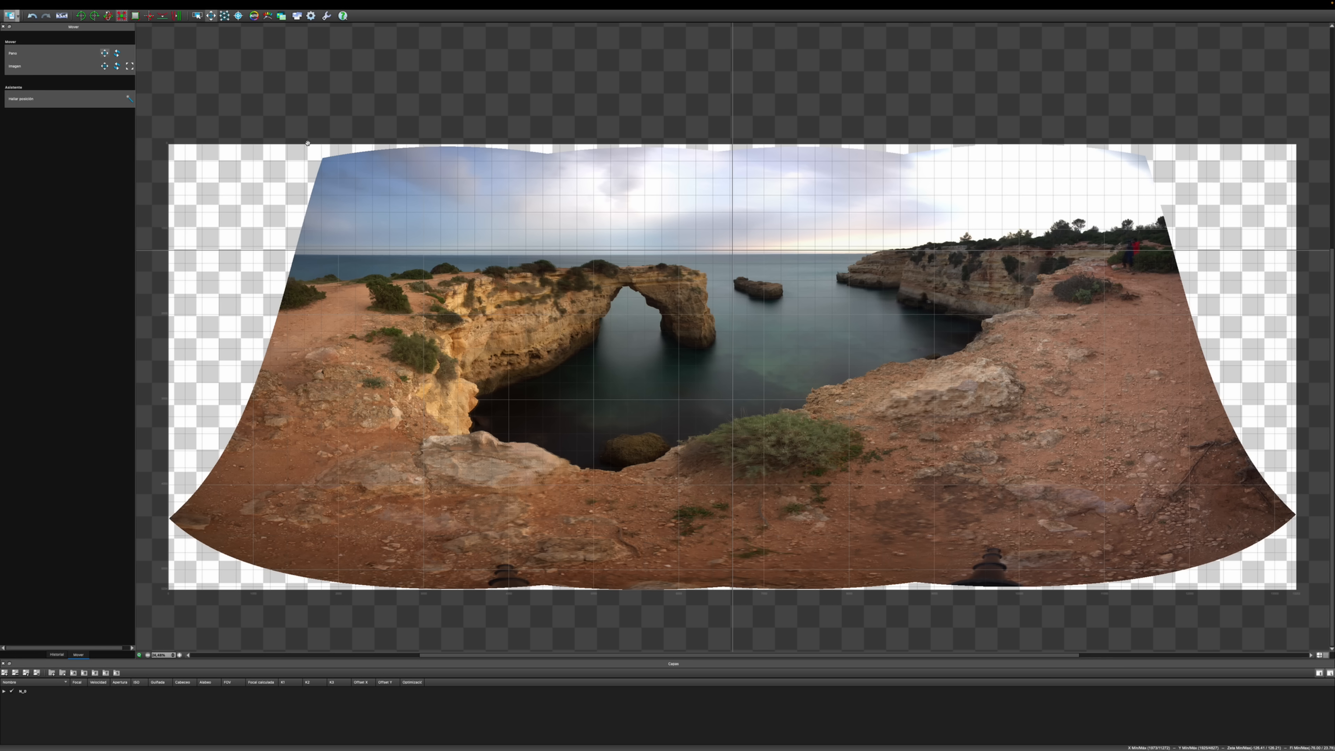
left_click(254, 16)
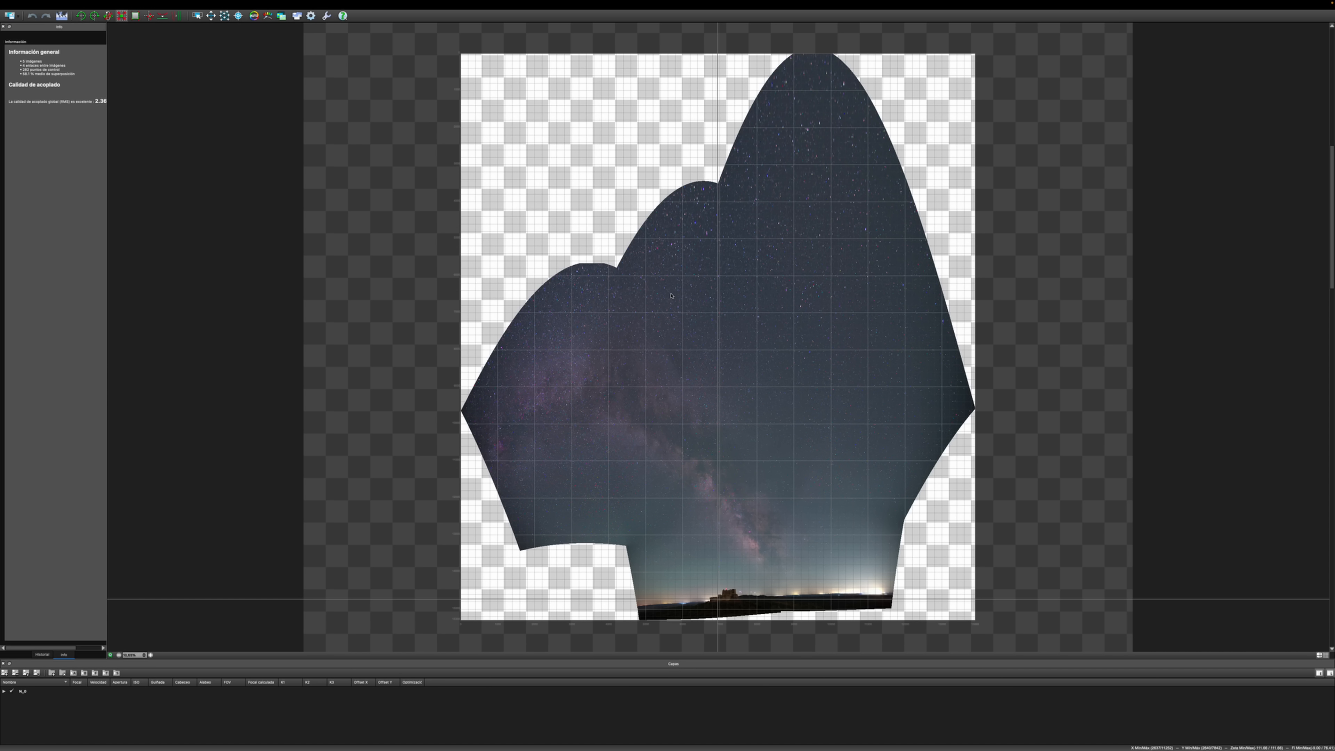
Switch the castle panorama to the Mercator projection and crop it around the Milky Way arch and the horizon below it
left_click(61, 15)
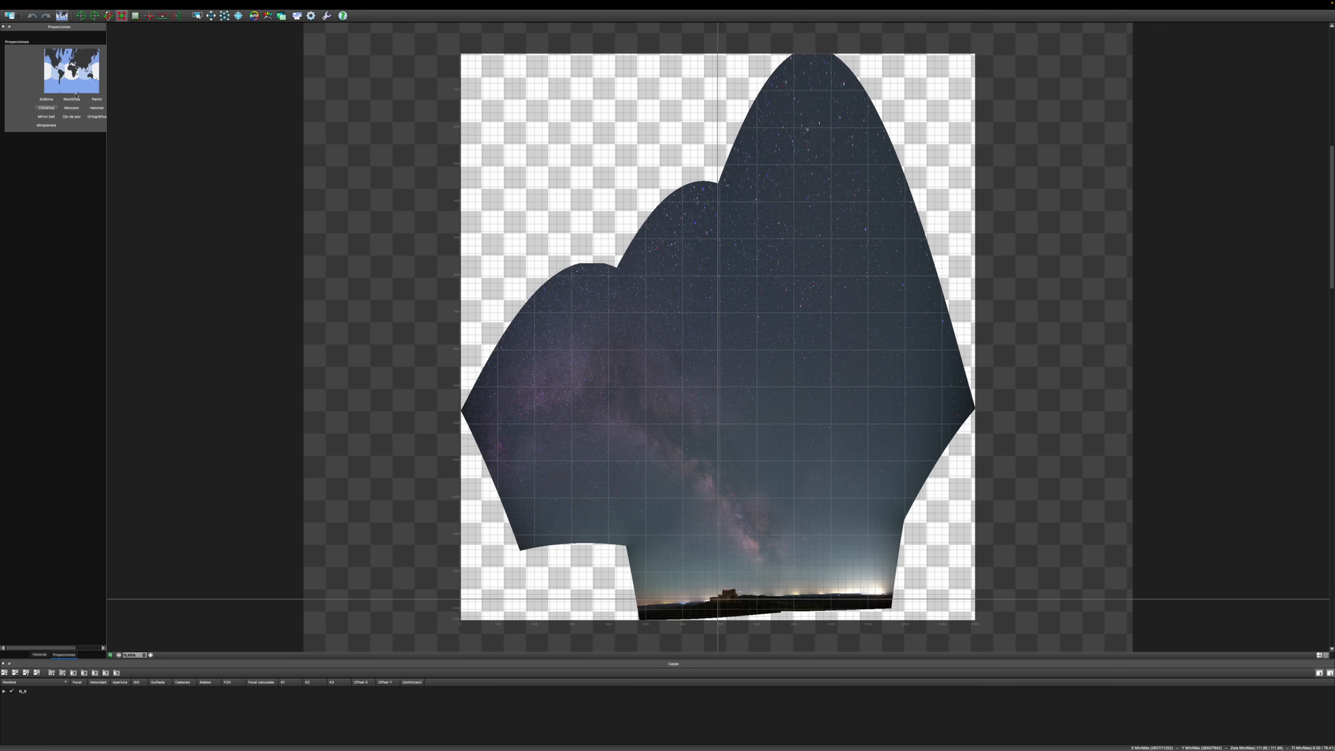
left_click(68, 108)
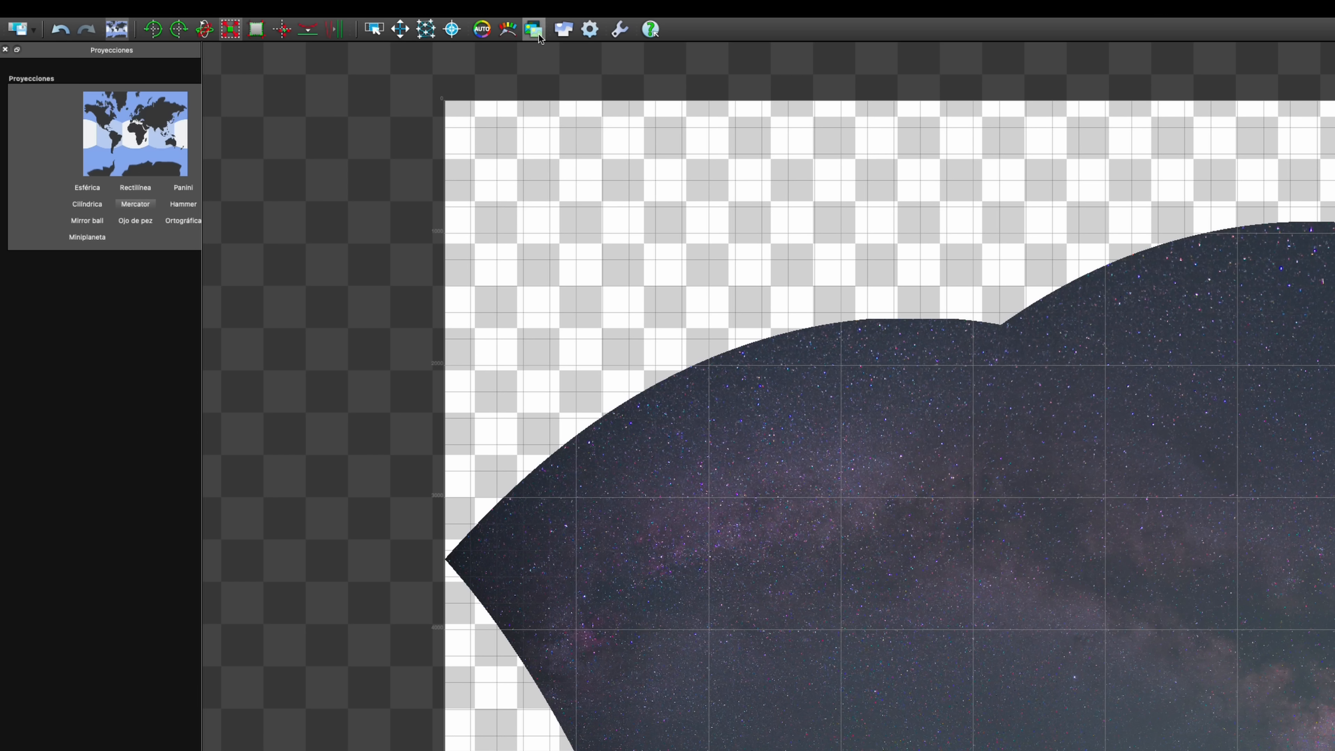
left_click(259, 33)
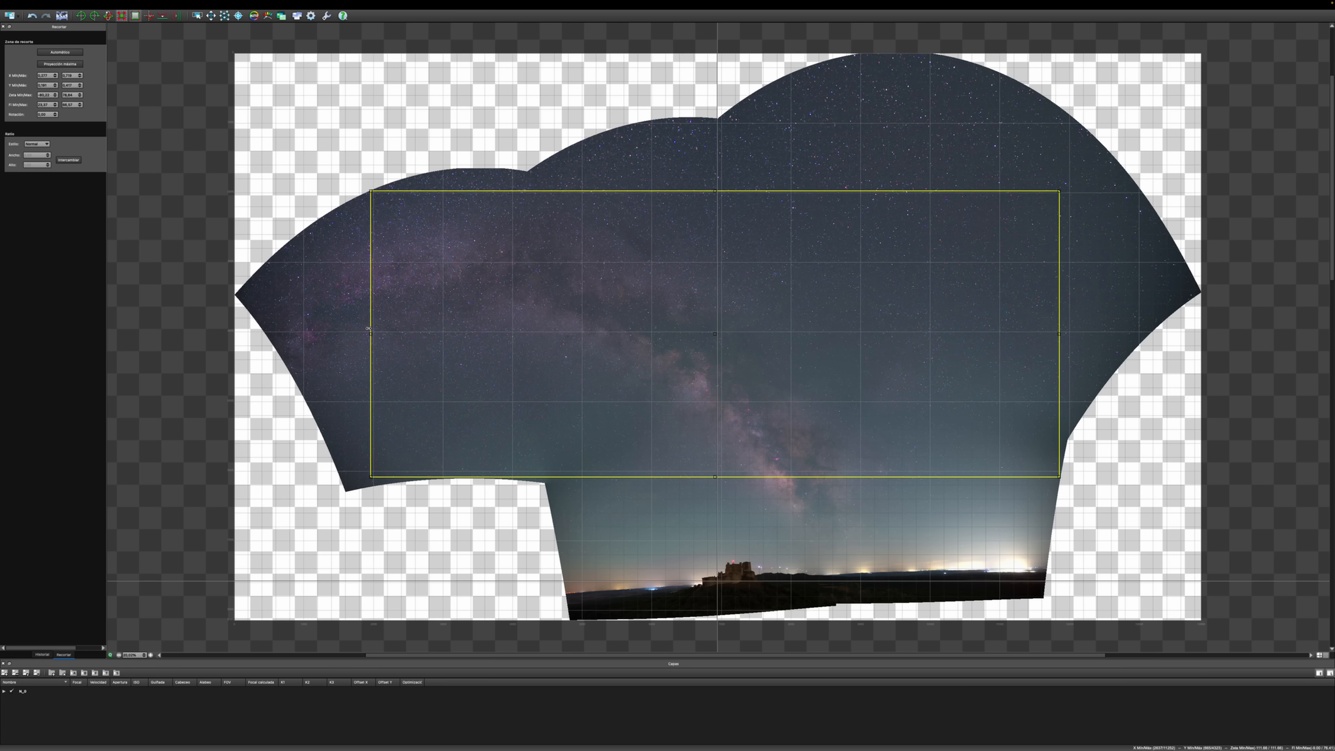
left_click_drag(703, 633, 1052, 662)
left_click_drag(811, 480, 813, 593)
left_click_drag(811, 192, 812, 174)
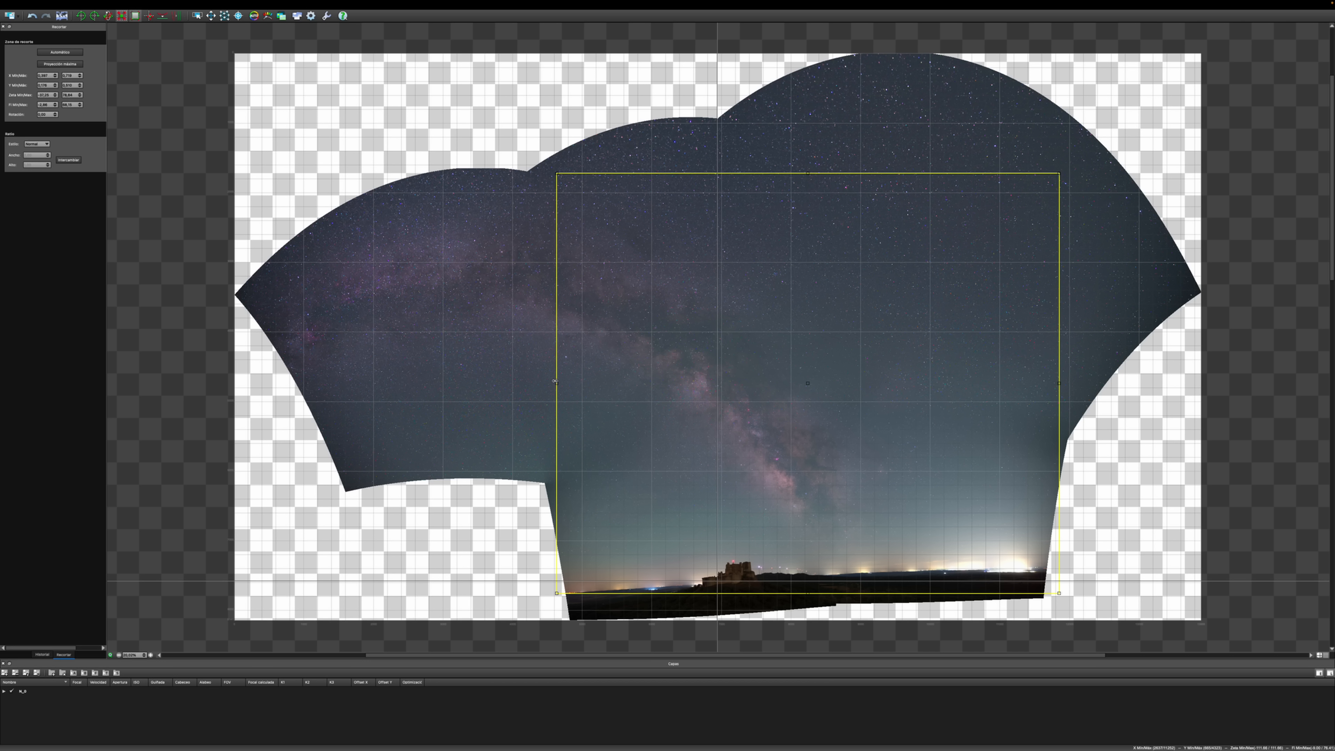
left_click_drag(555, 381, 287, 384)
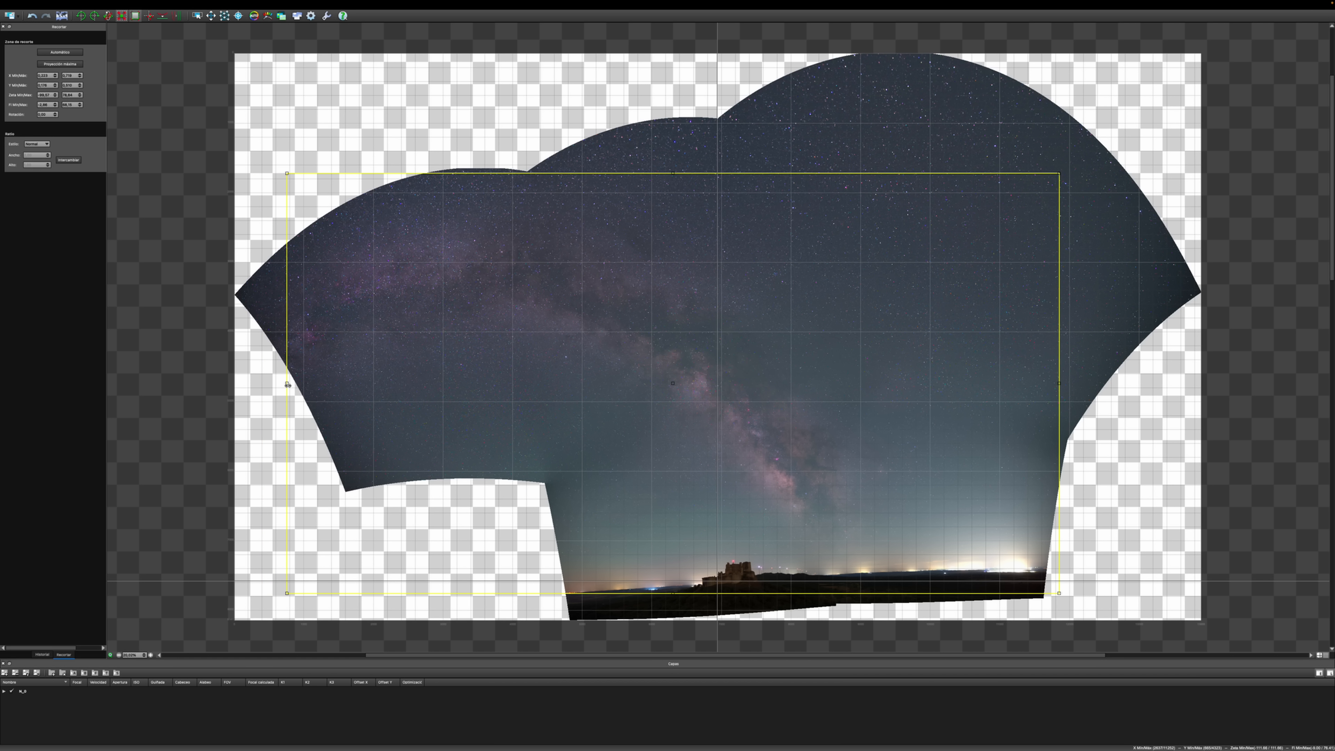
key("Return")
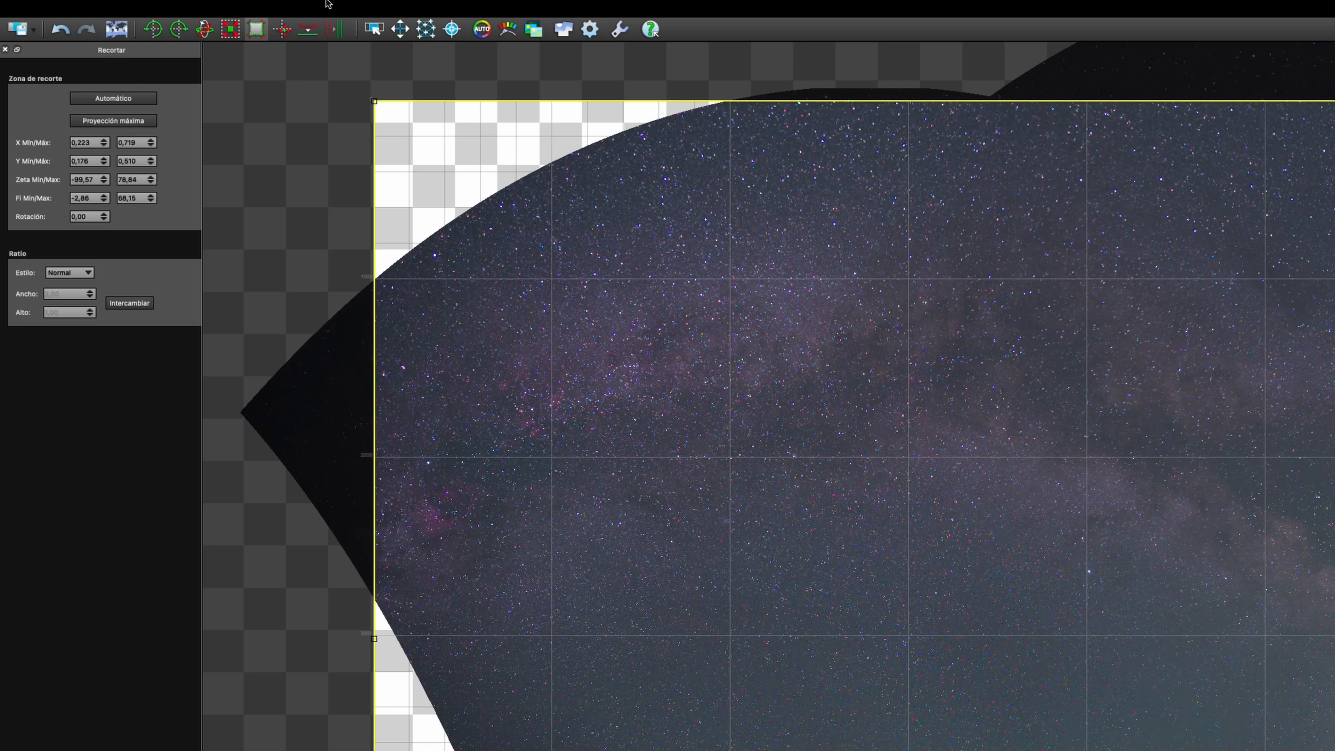
Enable vignetting correction alongside exposure in the automatic colour correction, comparing the panorama with and without it
left_click(481, 29)
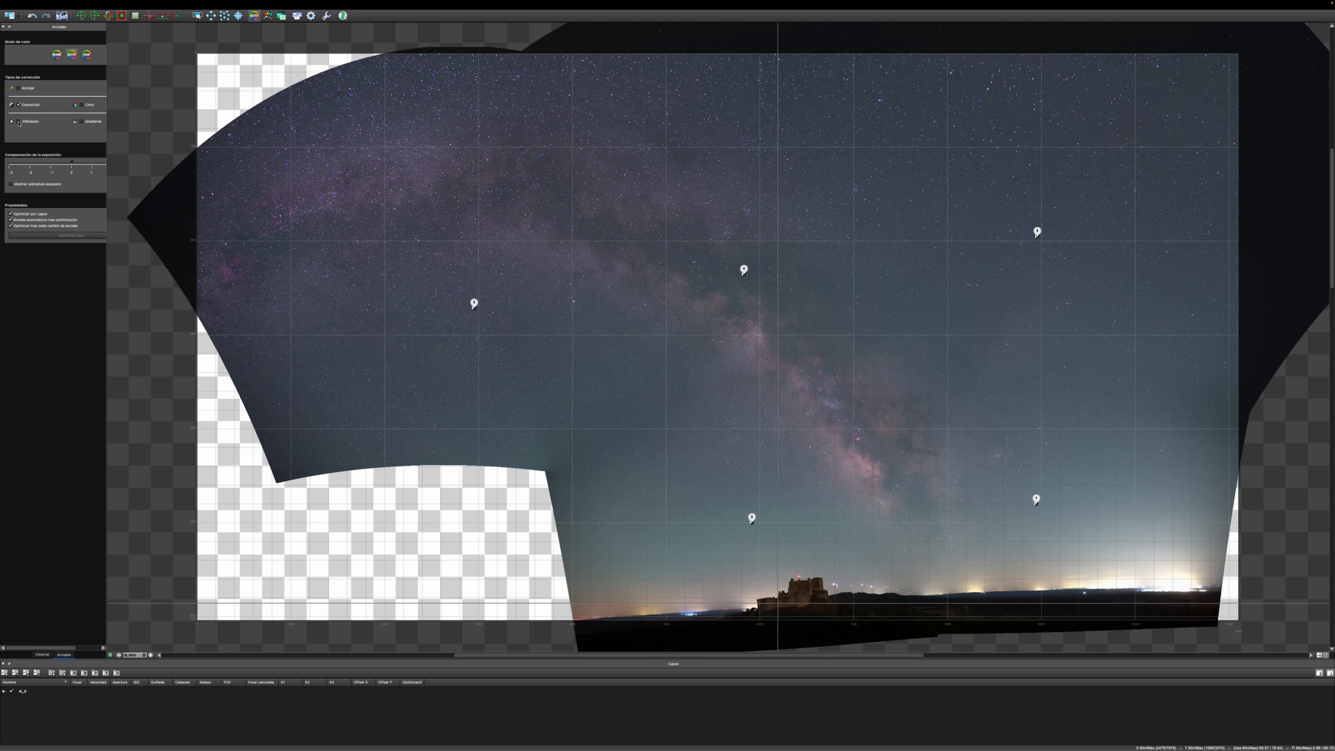
left_click_drag(106, 157, 159, 157)
left_click(134, 135)
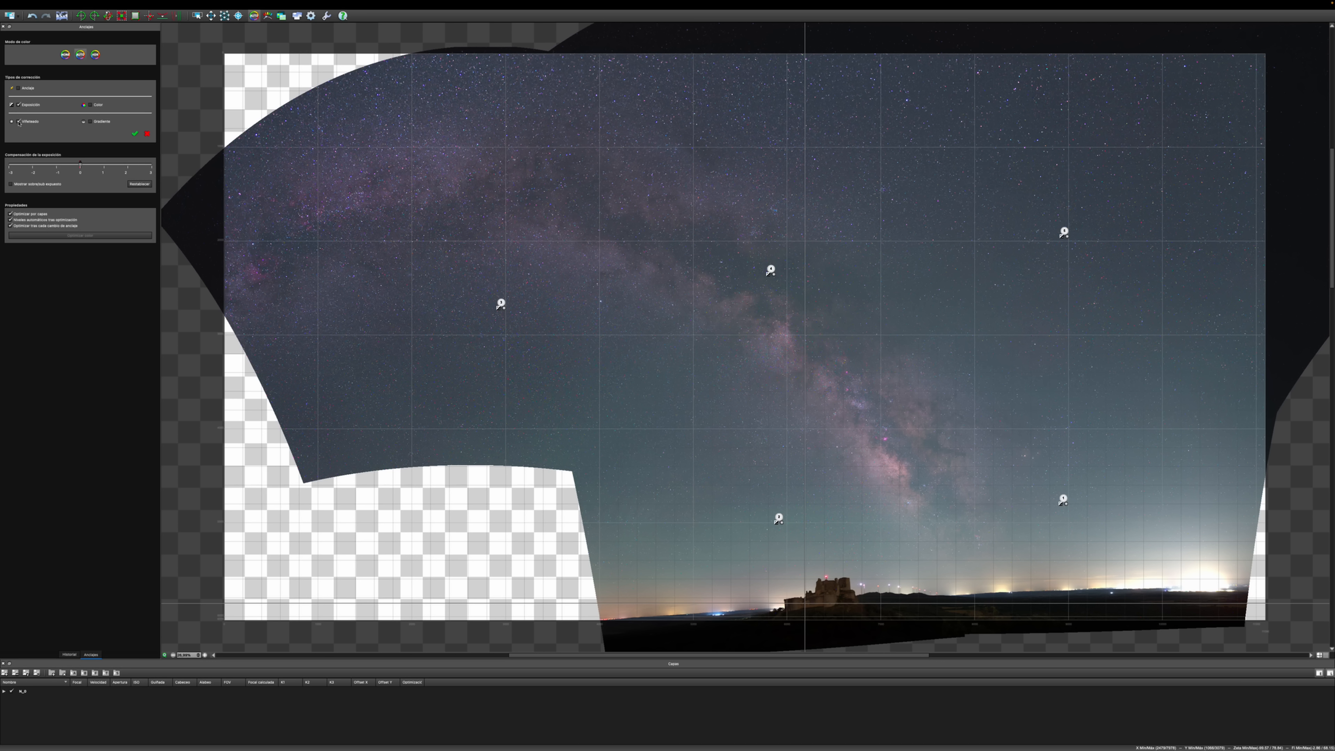
left_click(135, 134)
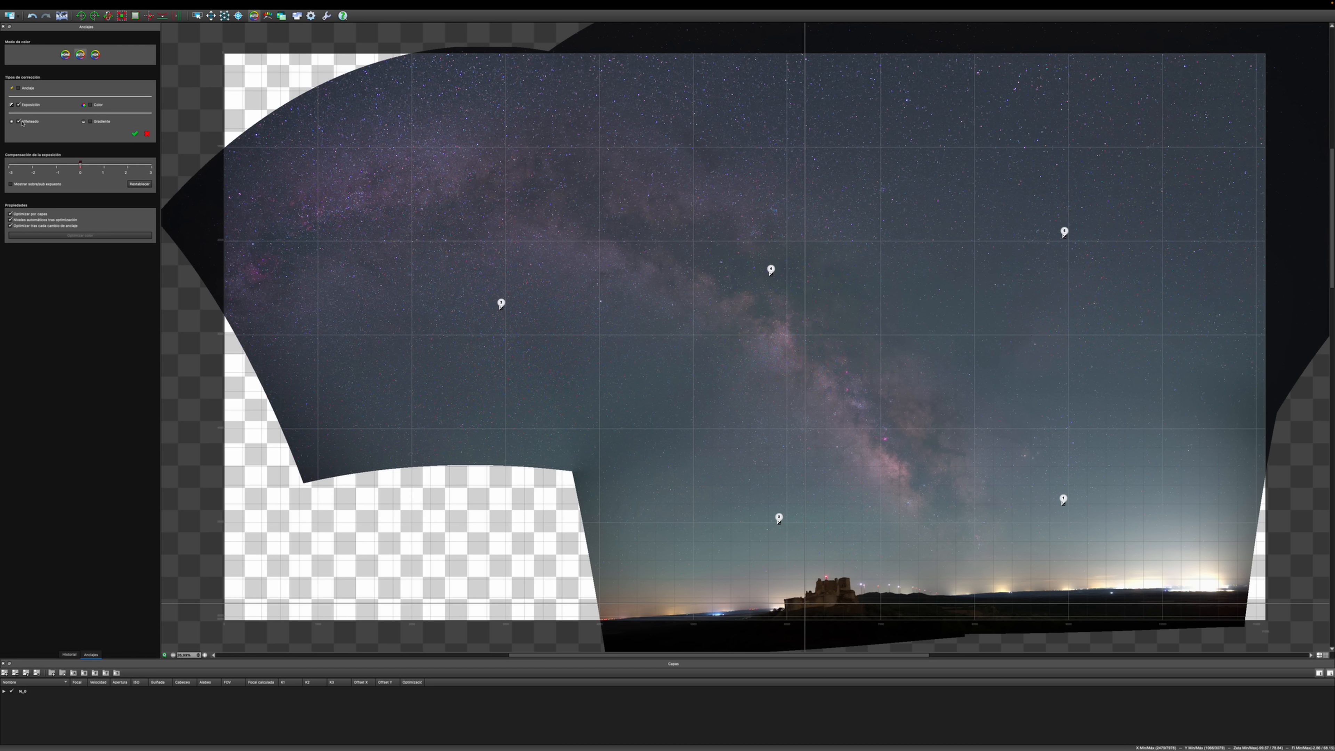
left_click(134, 134)
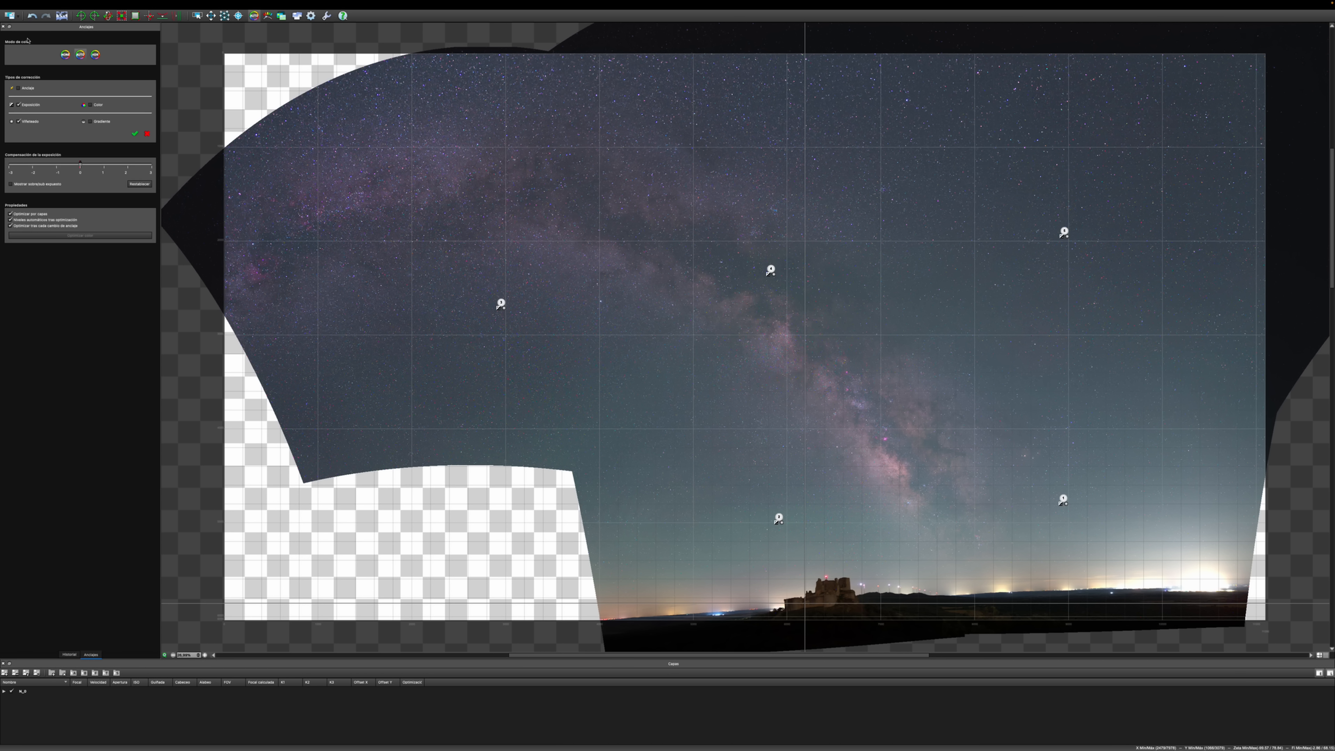
Crop the panorama to a nearly square area covering the central Milky Way down to the castle
left_click(135, 15)
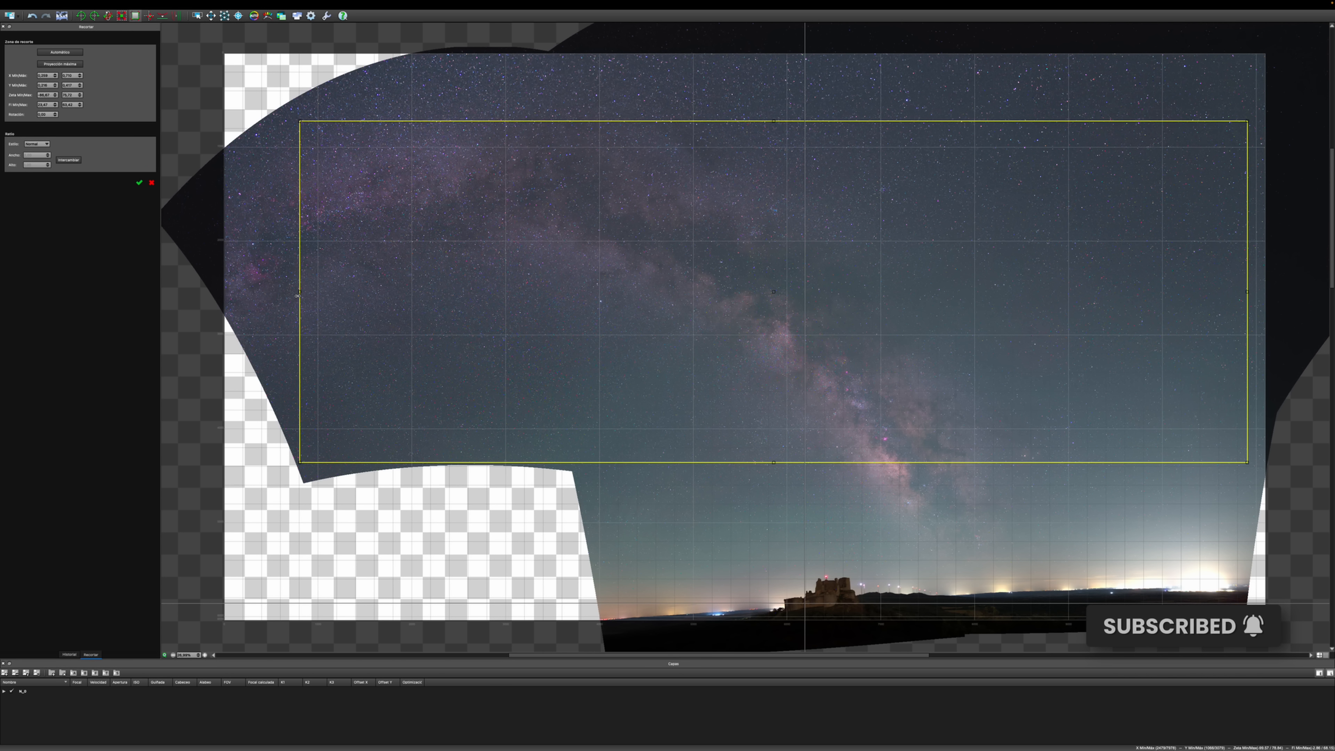
left_click_drag(297, 296, 608, 300)
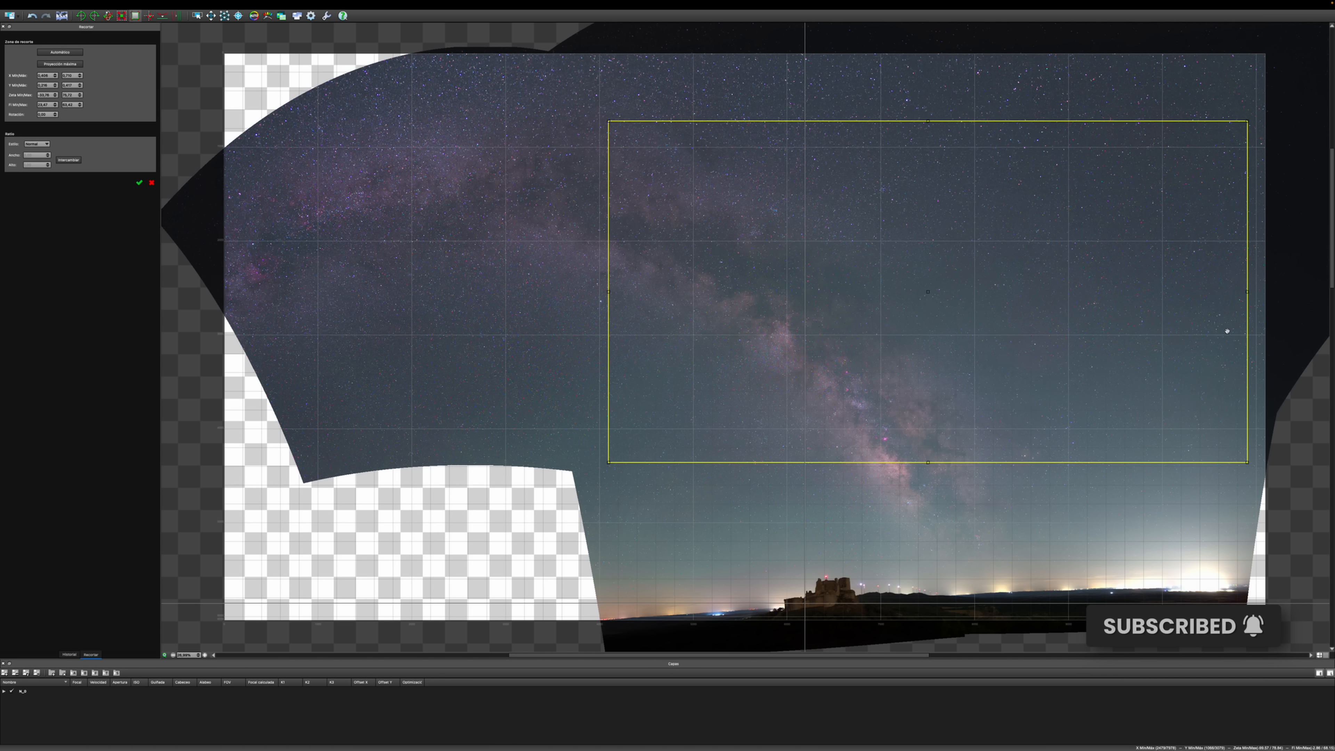
left_click_drag(1246, 331, 1079, 331)
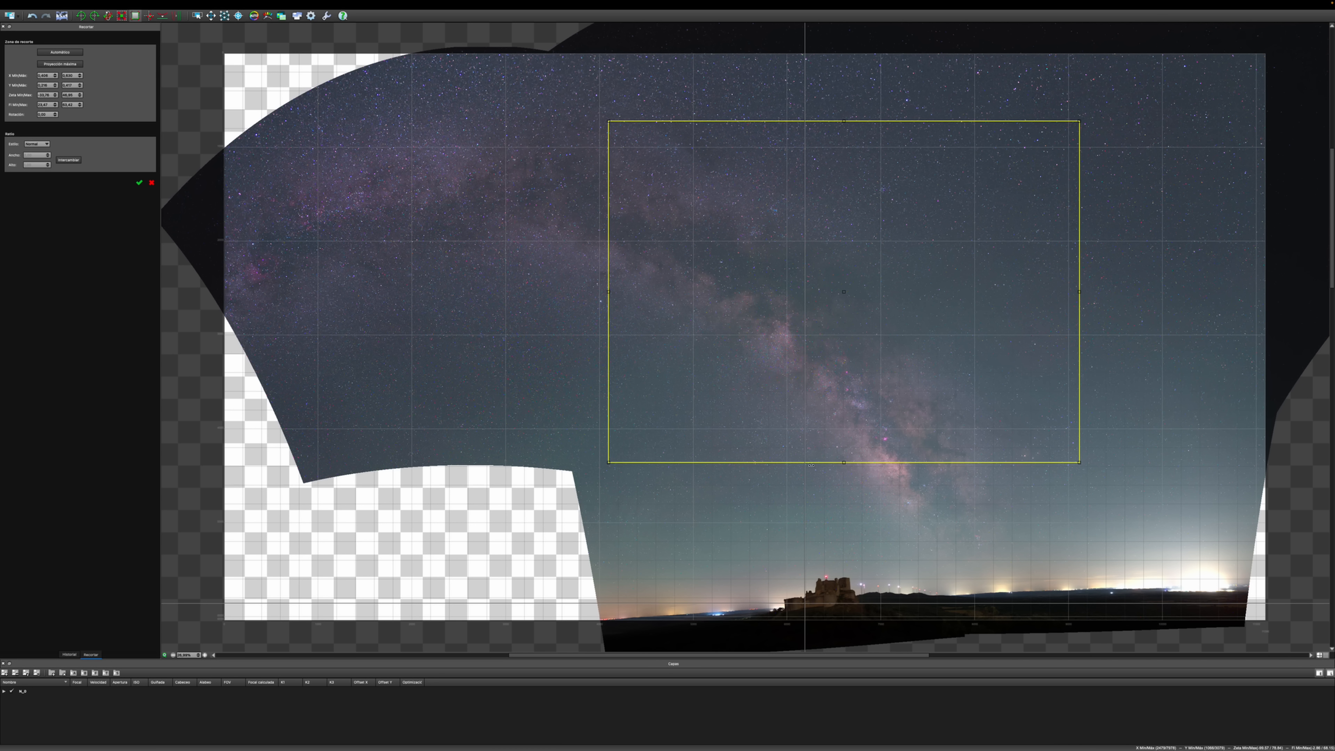
left_click_drag(845, 461, 861, 573)
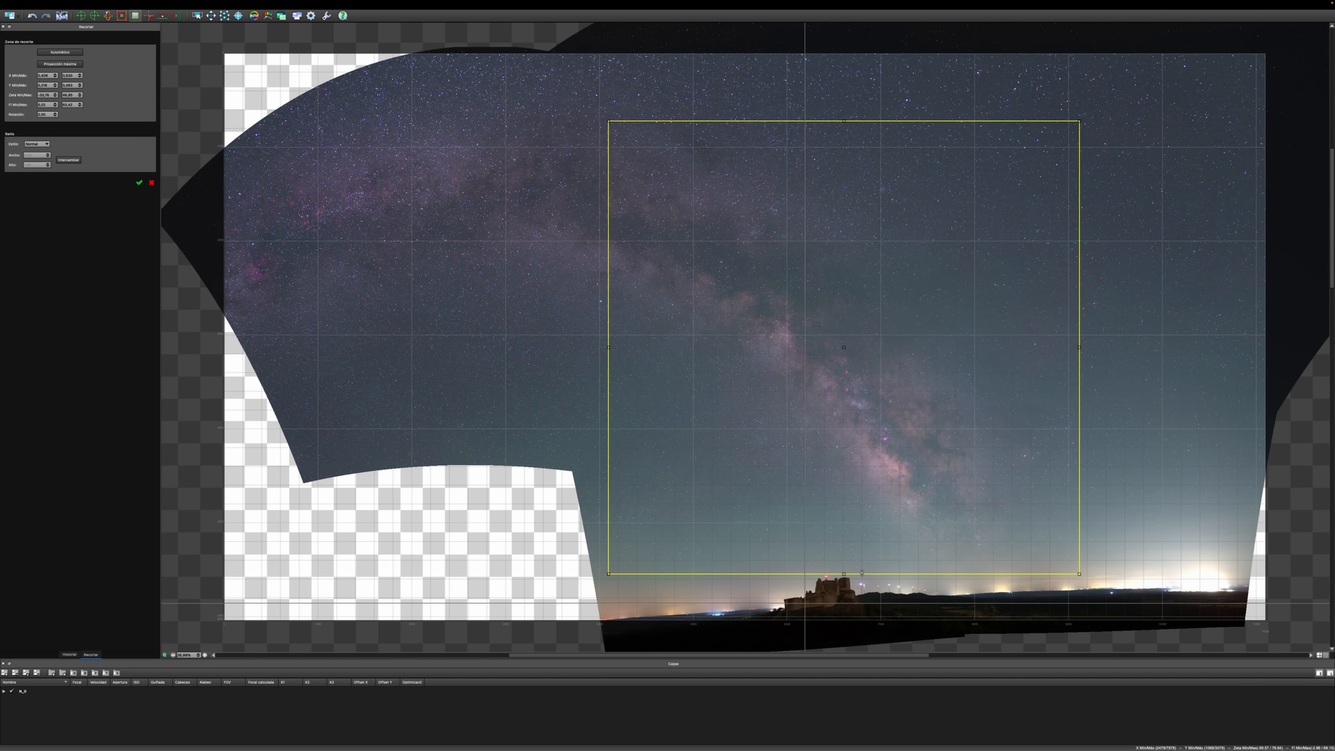
key("Return")
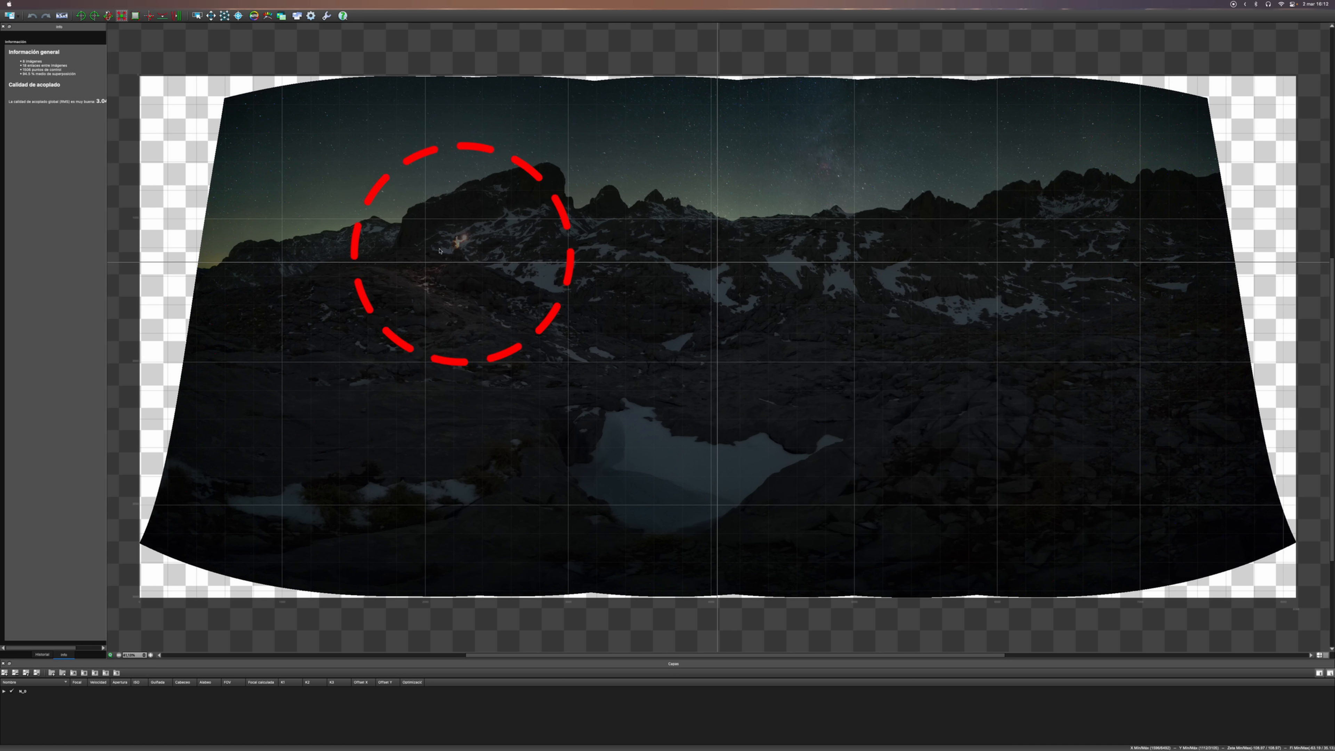
Preview the fusion of the mountain panorama and switch its projection to Mercator
left_click(298, 17)
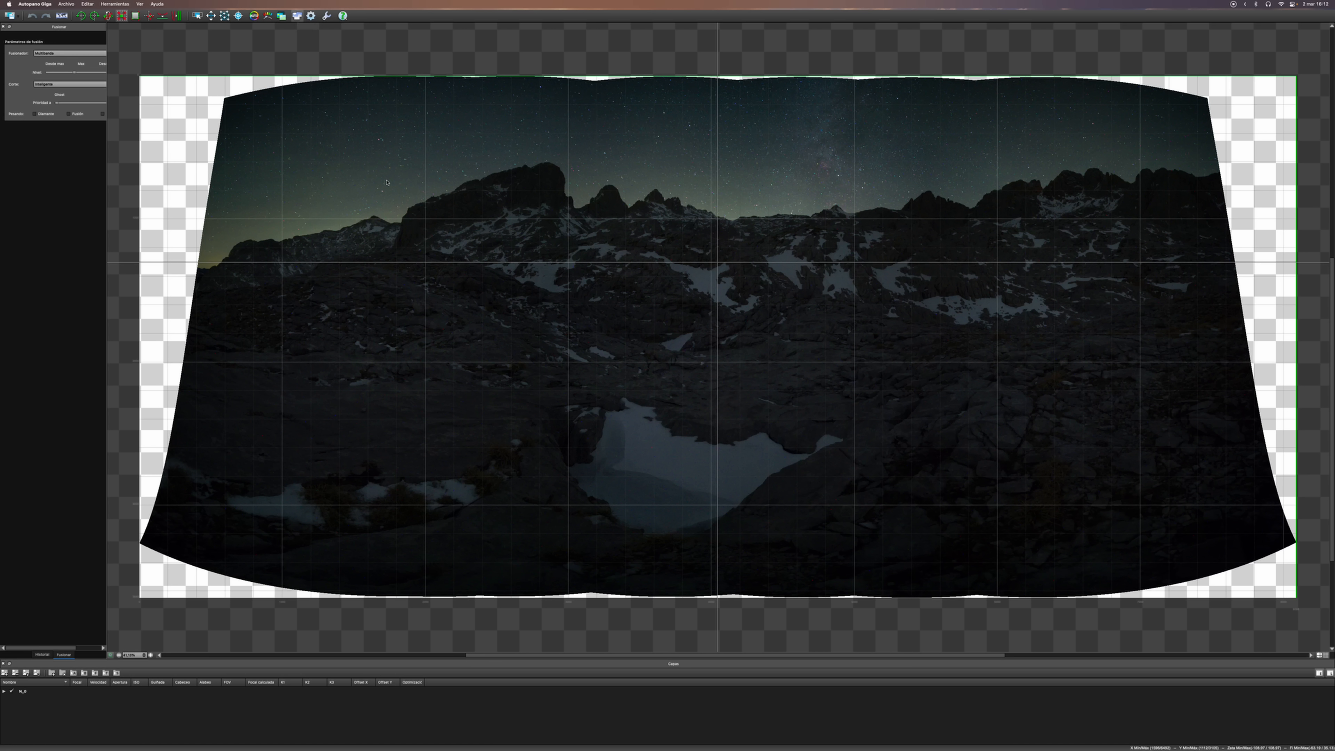
left_click(62, 16)
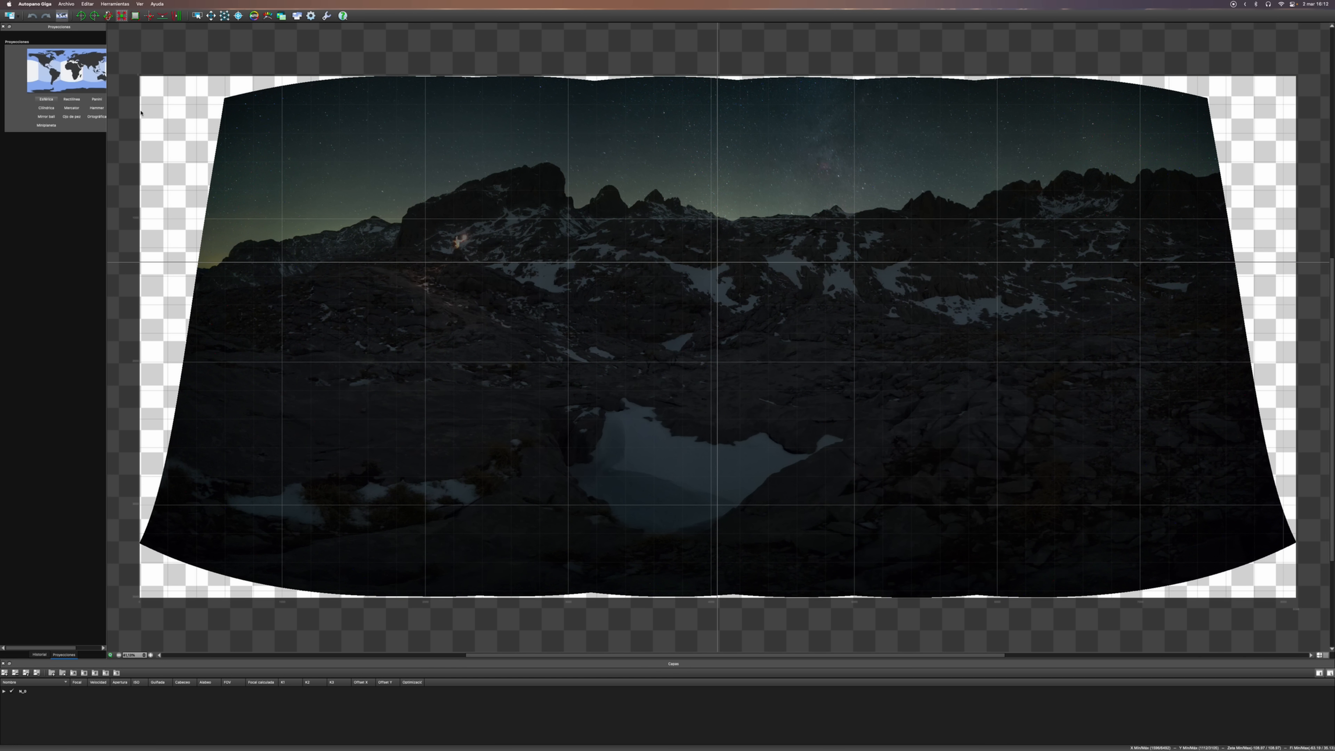
left_click(72, 108)
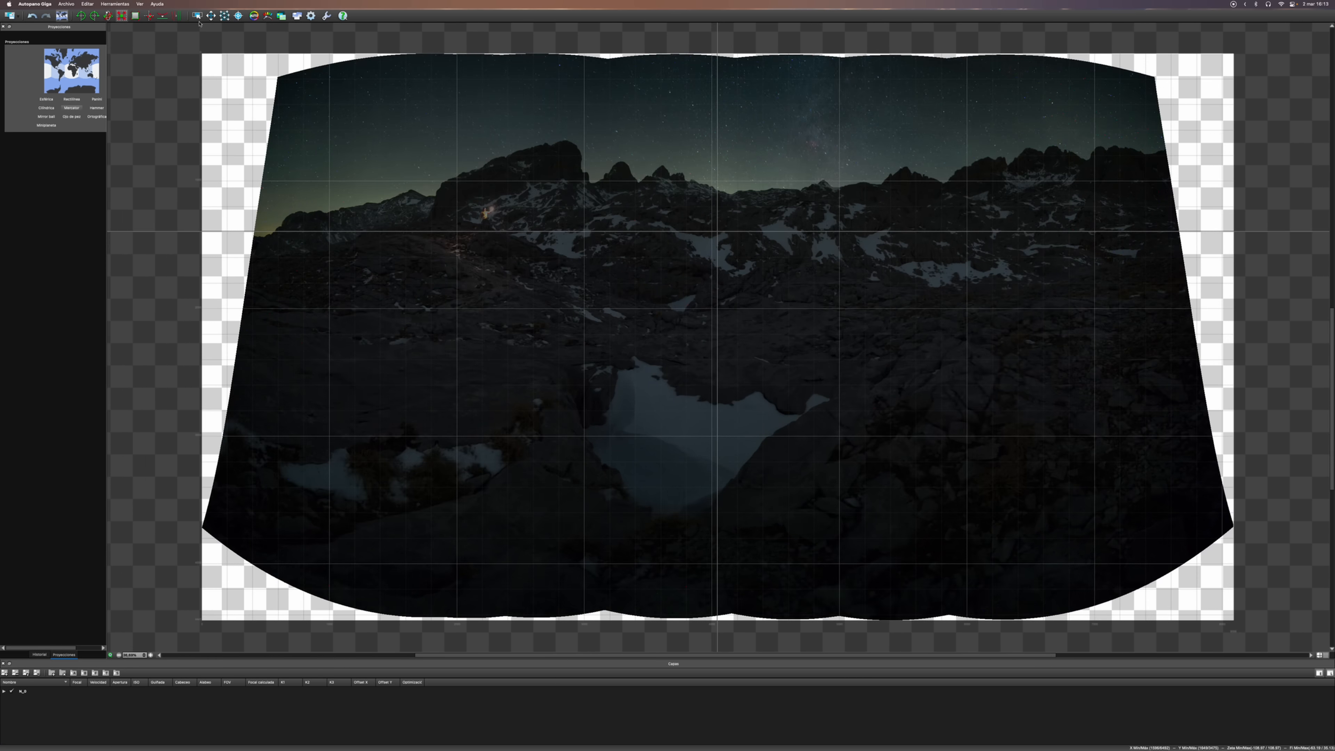
Shift the whole mountain panorama slightly and crop it to a rectangle without empty edges
left_click(211, 16)
left_click_drag(1072, 396, 1081, 404)
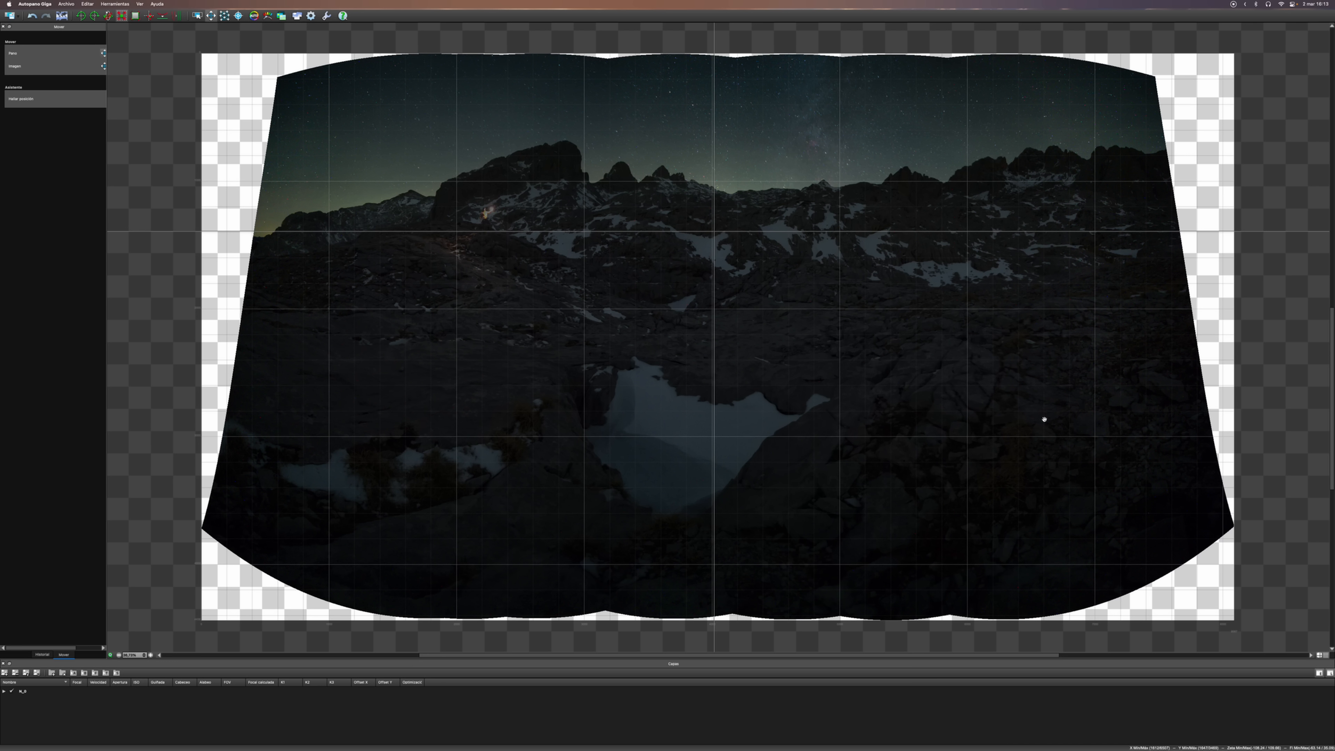
left_click(135, 16)
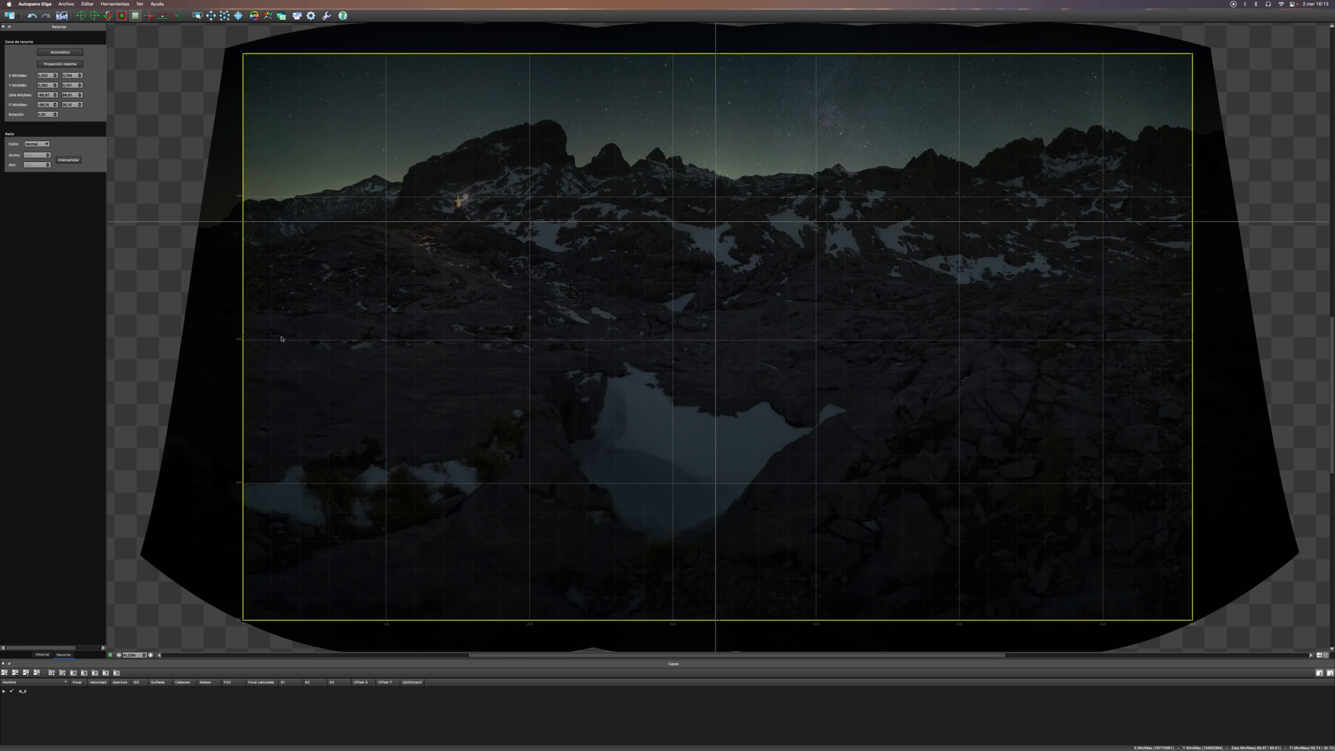
Preview the cropped panorama's fusion and raise its exposure compensation slightly in the colour correction
left_click(296, 16)
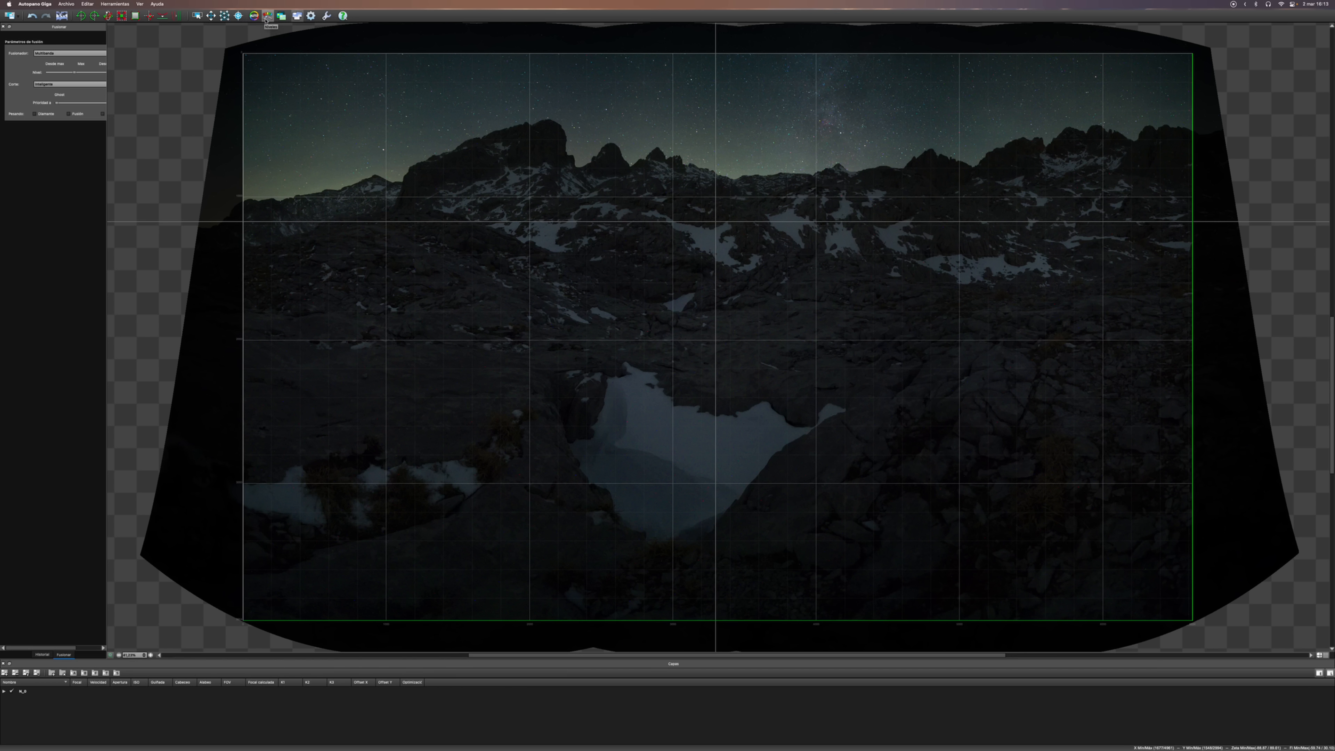
left_click(255, 16)
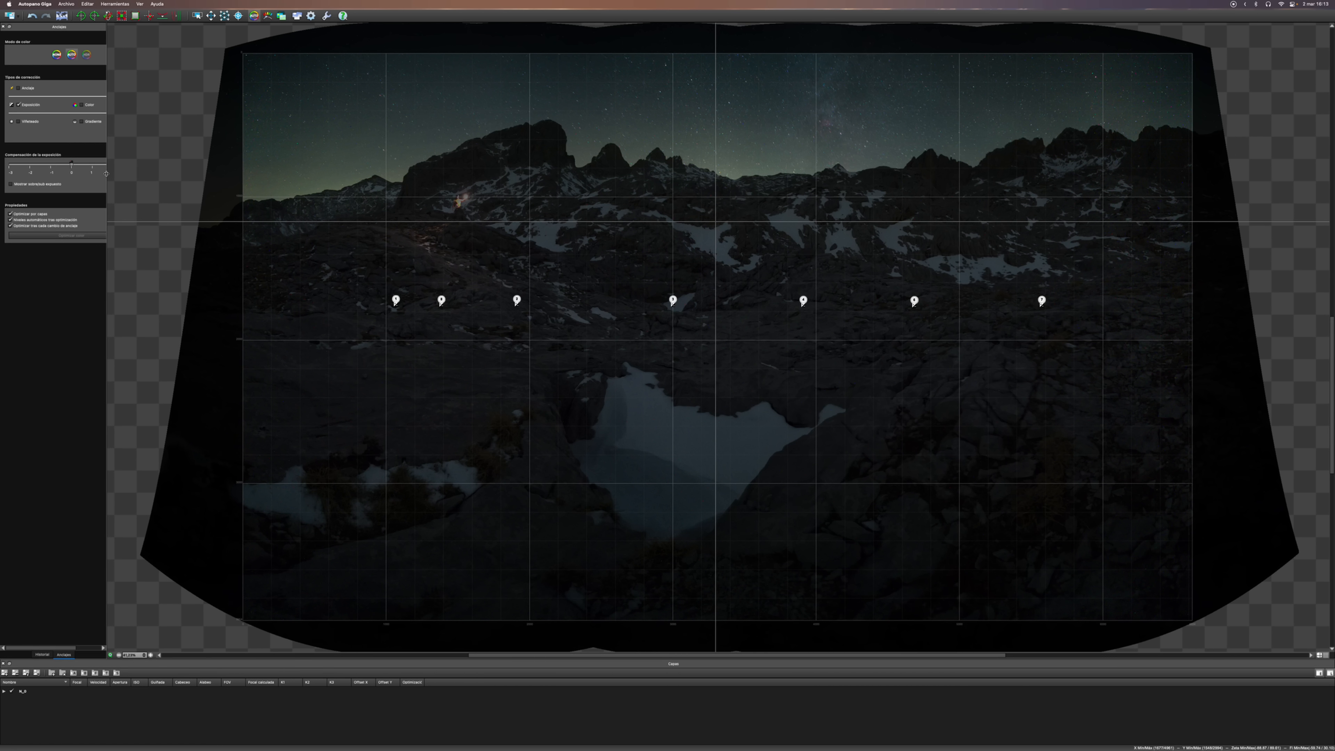
left_click_drag(106, 174, 185, 177)
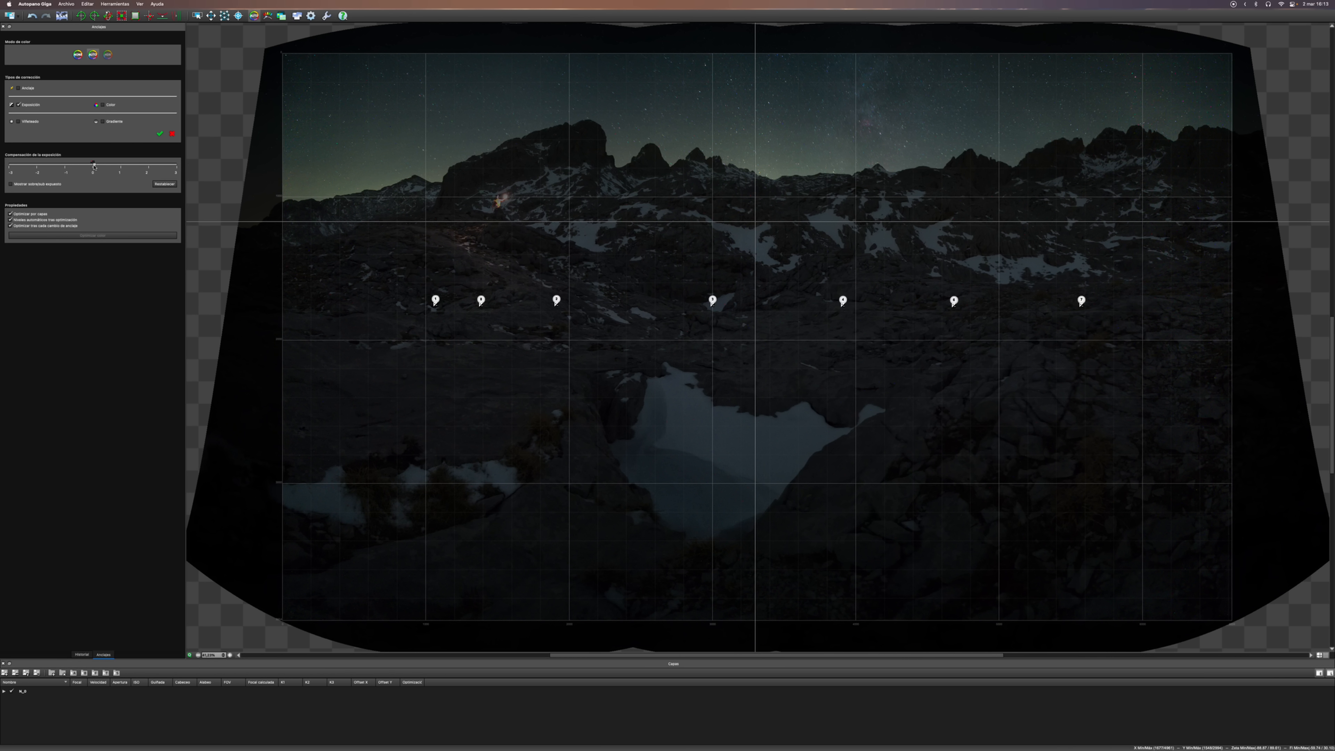
left_click_drag(94, 166, 106, 169)
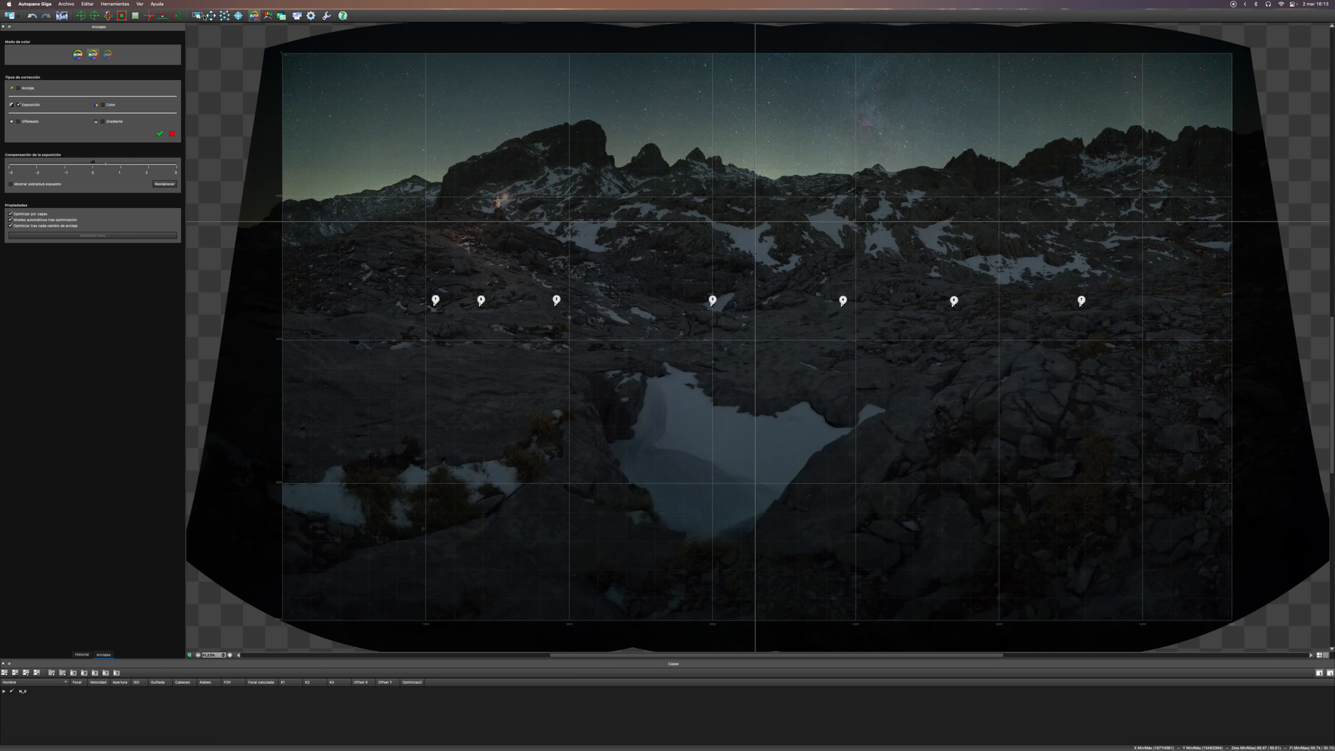
Start mask editing, enlarge and expand the layer list, and hide every image except image 8 with the lit person
left_click(238, 15)
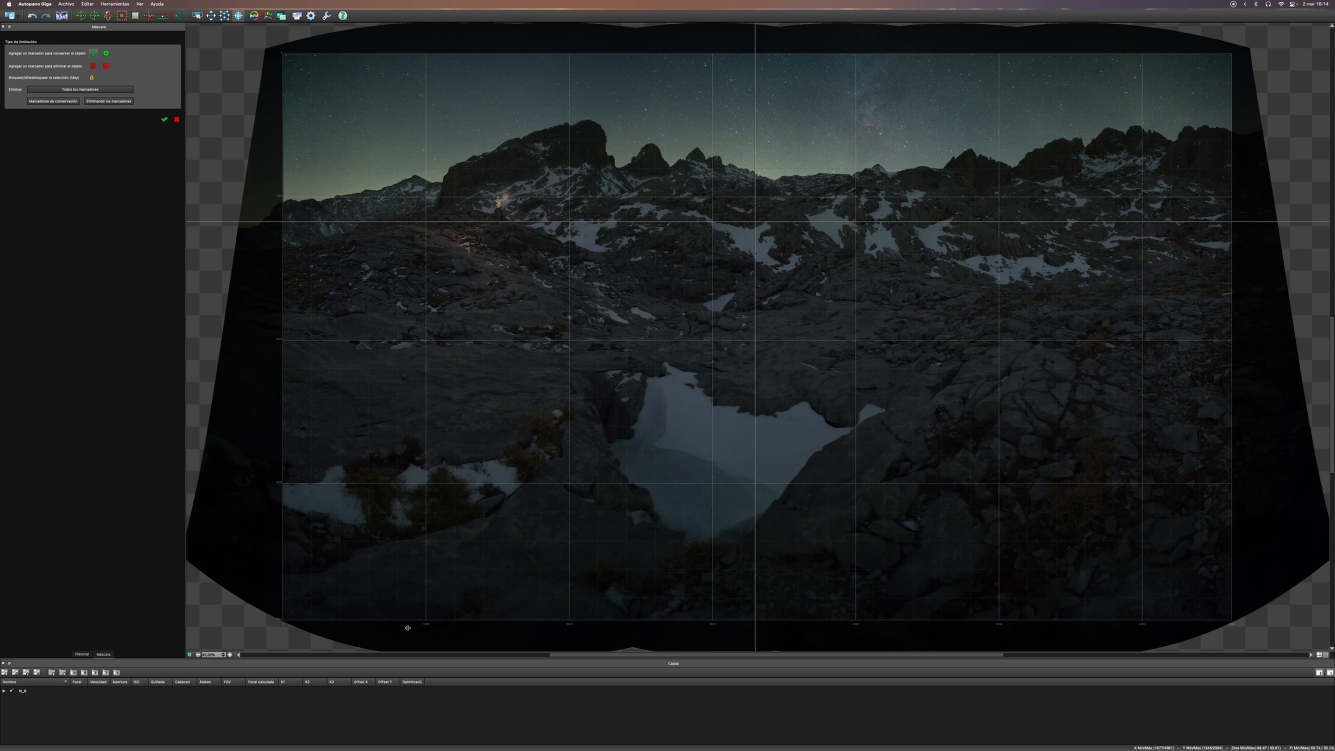
left_click_drag(401, 658, 402, 556)
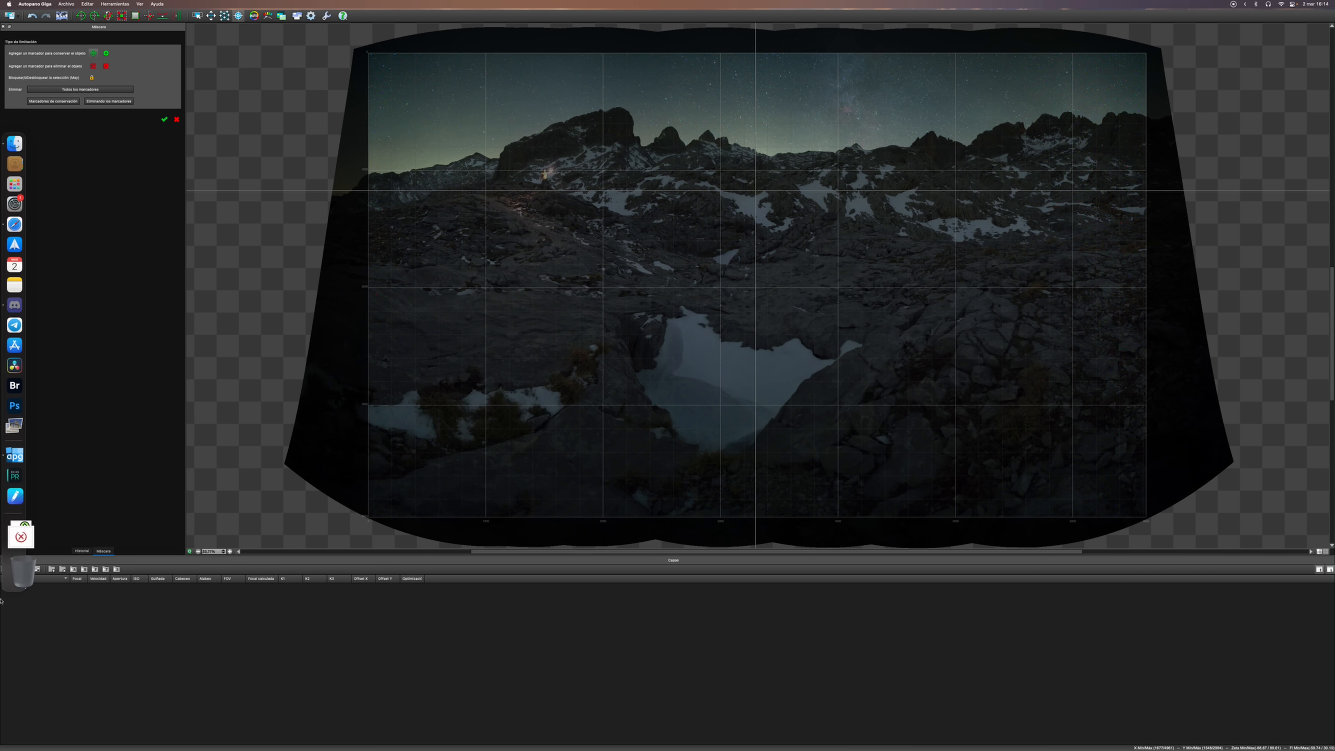
left_click(4, 589)
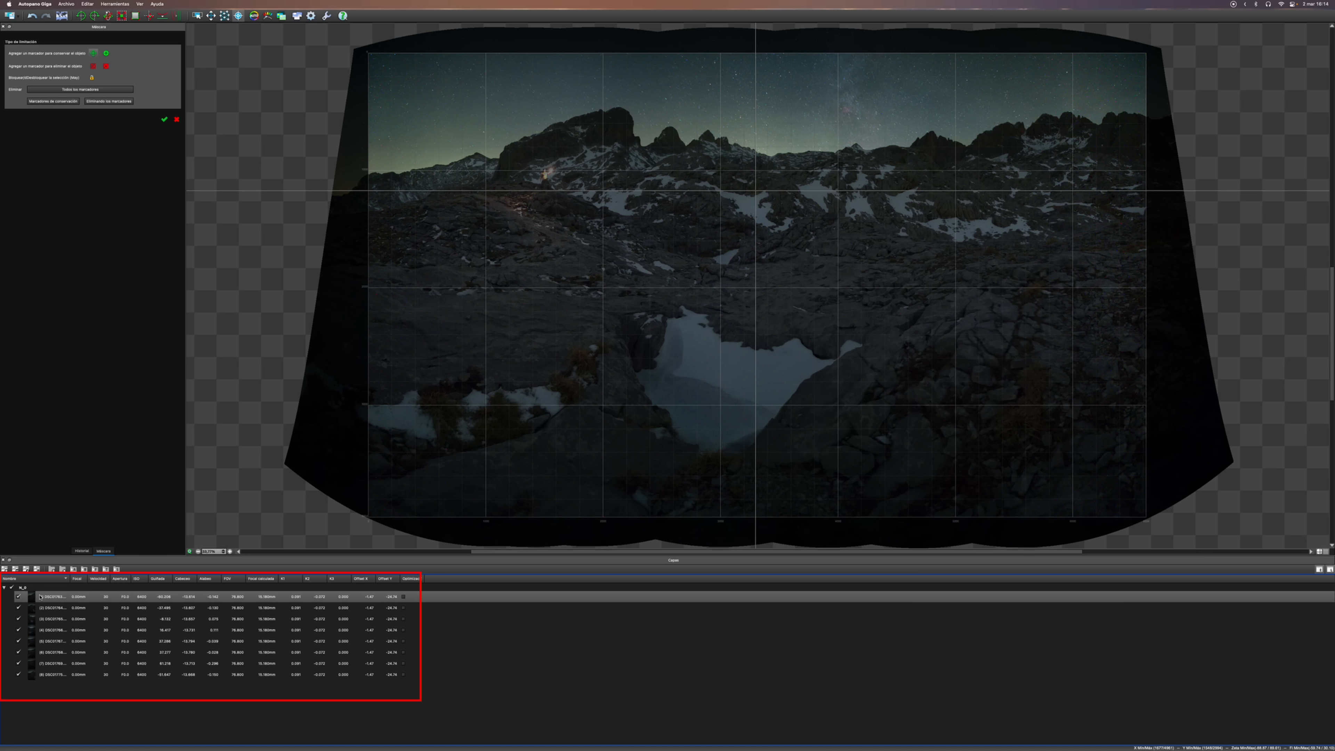
left_click(12, 589)
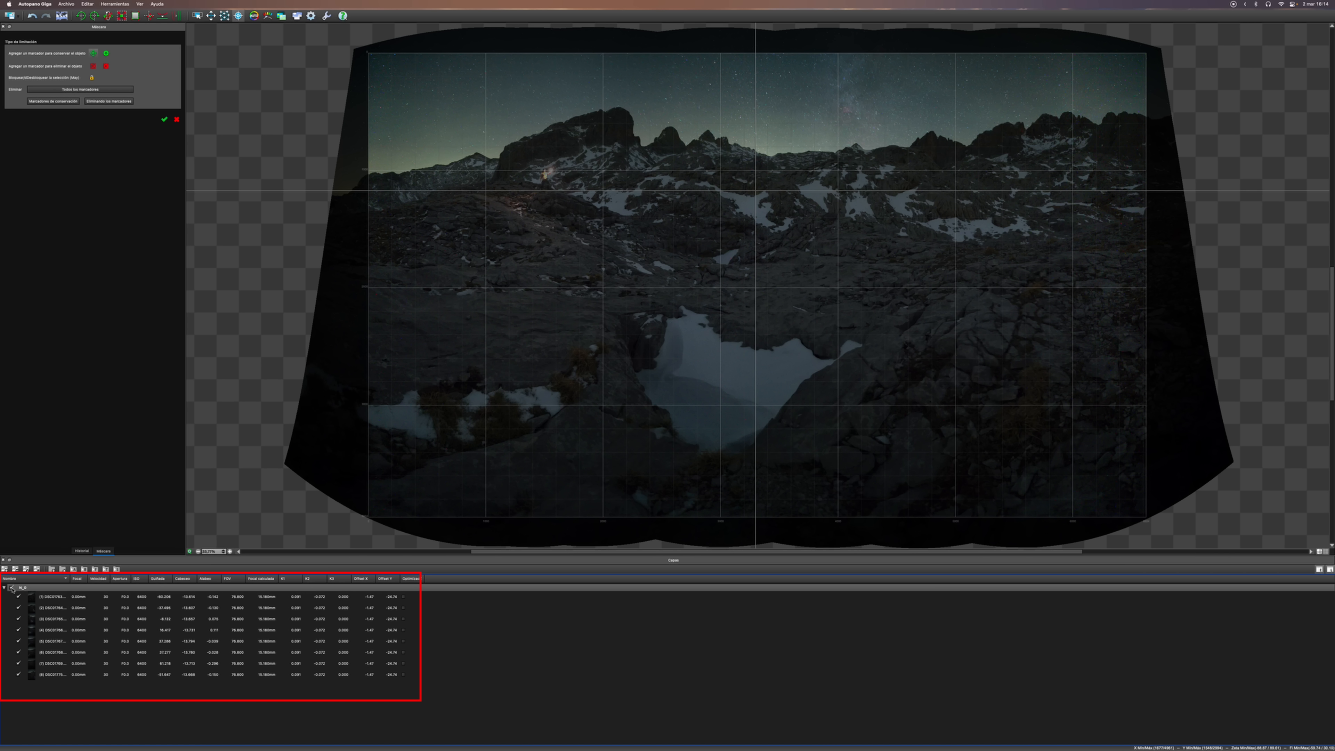
left_click(12, 589)
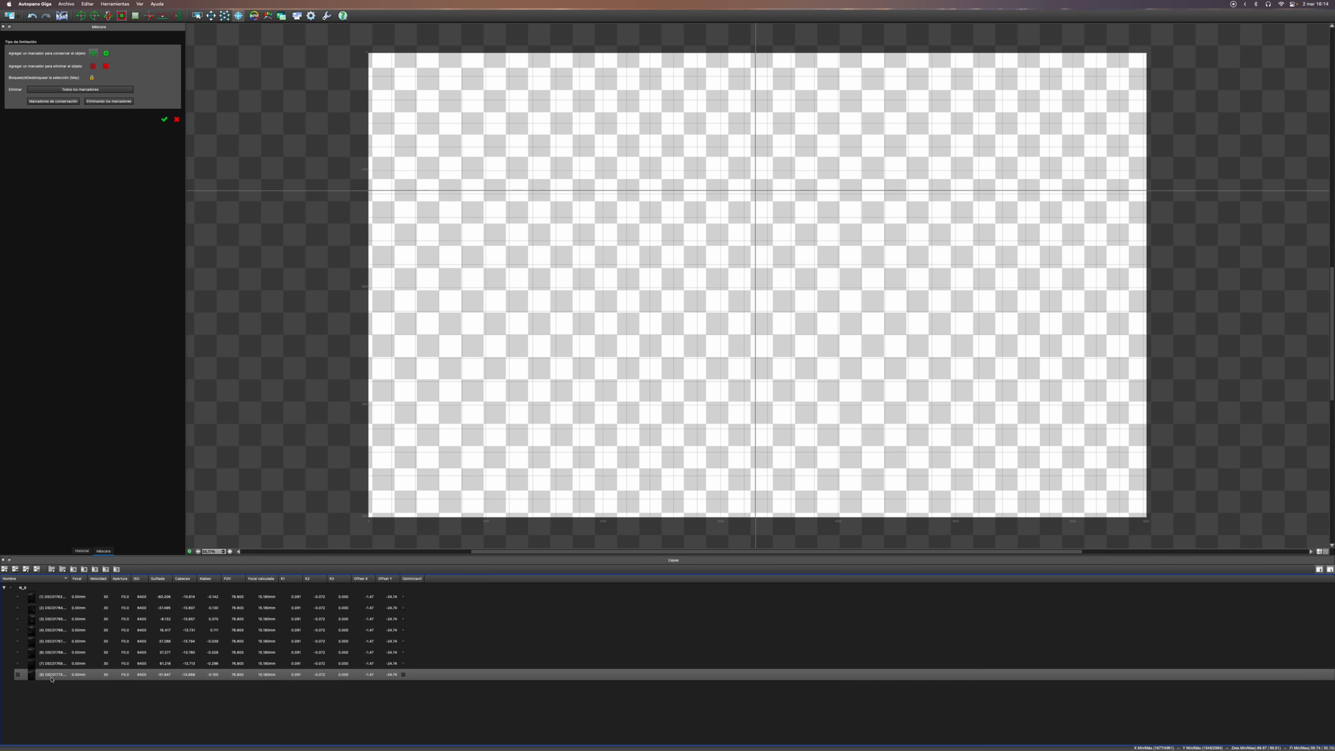
left_click(19, 675)
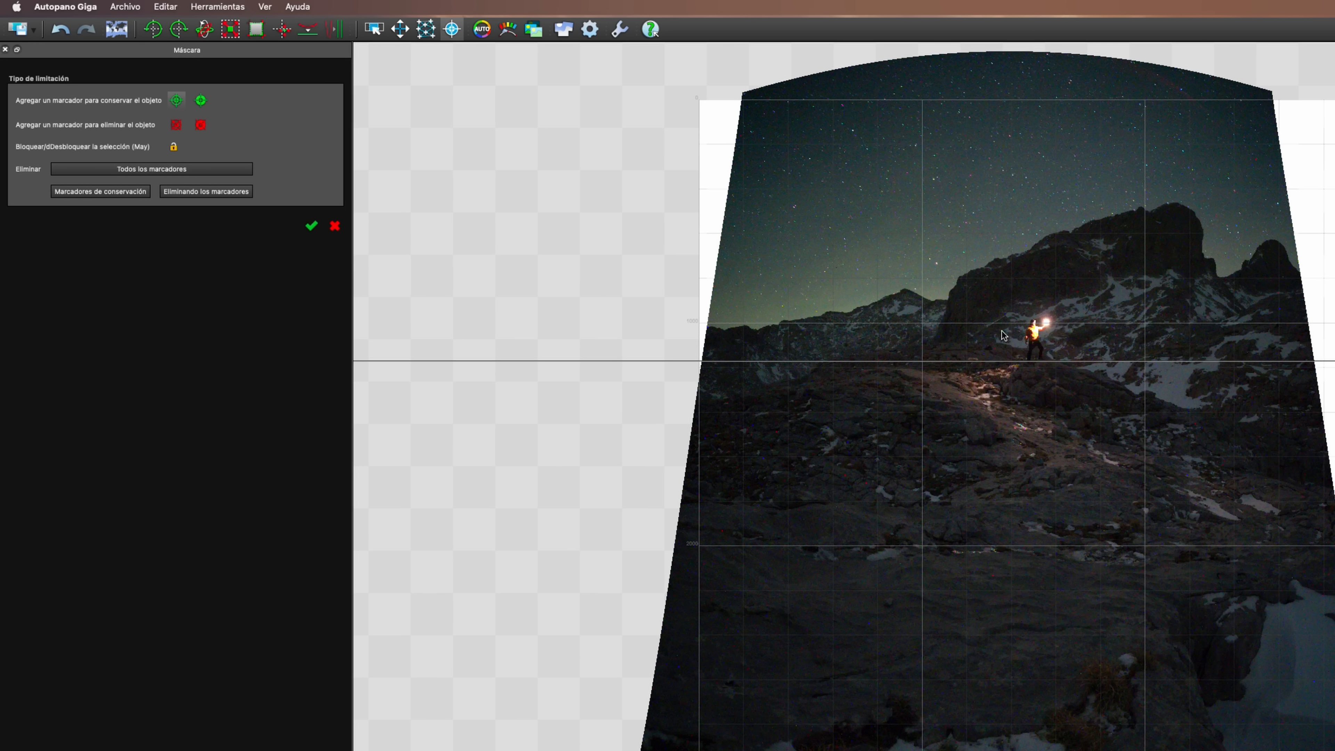
Place a closed ring of keep markers on image 8 around the lit person and the illuminated rocks
left_click(977, 361)
left_click_drag(973, 363, 874, 371)
left_click_drag(953, 439, 875, 448)
left_click(896, 484)
left_click(934, 561)
left_click(966, 576)
left_click(1009, 597)
left_click(1076, 615)
left_click(1102, 614)
left_click(1193, 604)
left_click(1222, 595)
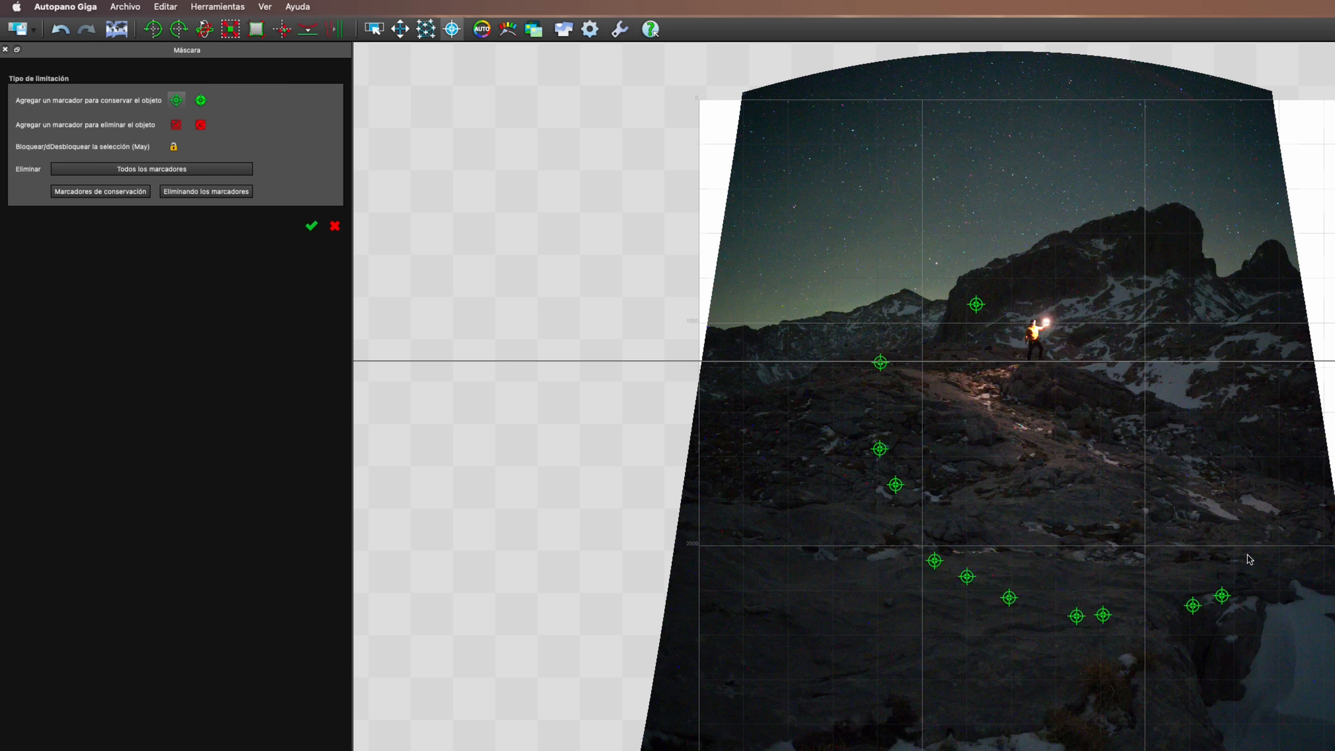
left_click(1248, 555)
left_click(1270, 529)
left_click(1285, 487)
left_click(1272, 397)
left_click(1243, 339)
left_click(1205, 298)
left_click(1098, 257)
left_click(1047, 258)
left_click(1028, 257)
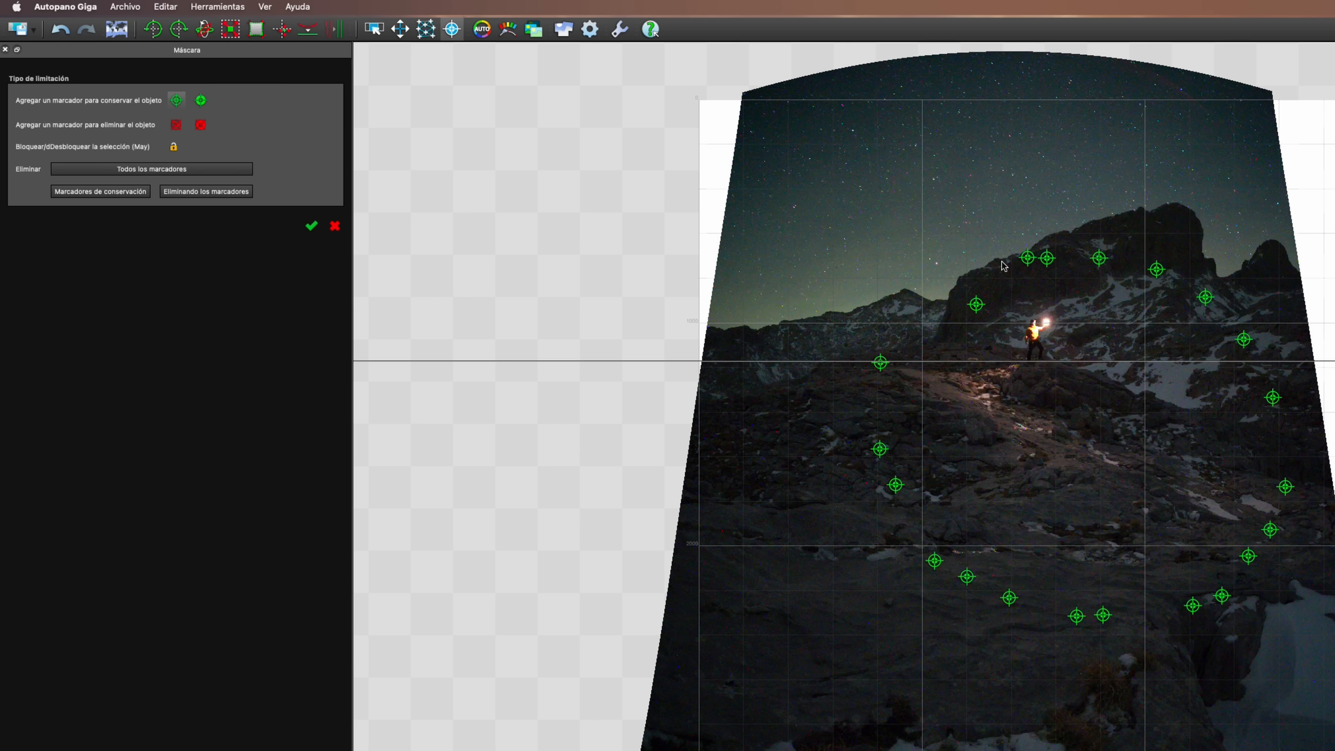
left_click(958, 276)
left_click(921, 300)
left_click(907, 326)
left_click(890, 374)
left_click(885, 392)
left_click(917, 530)
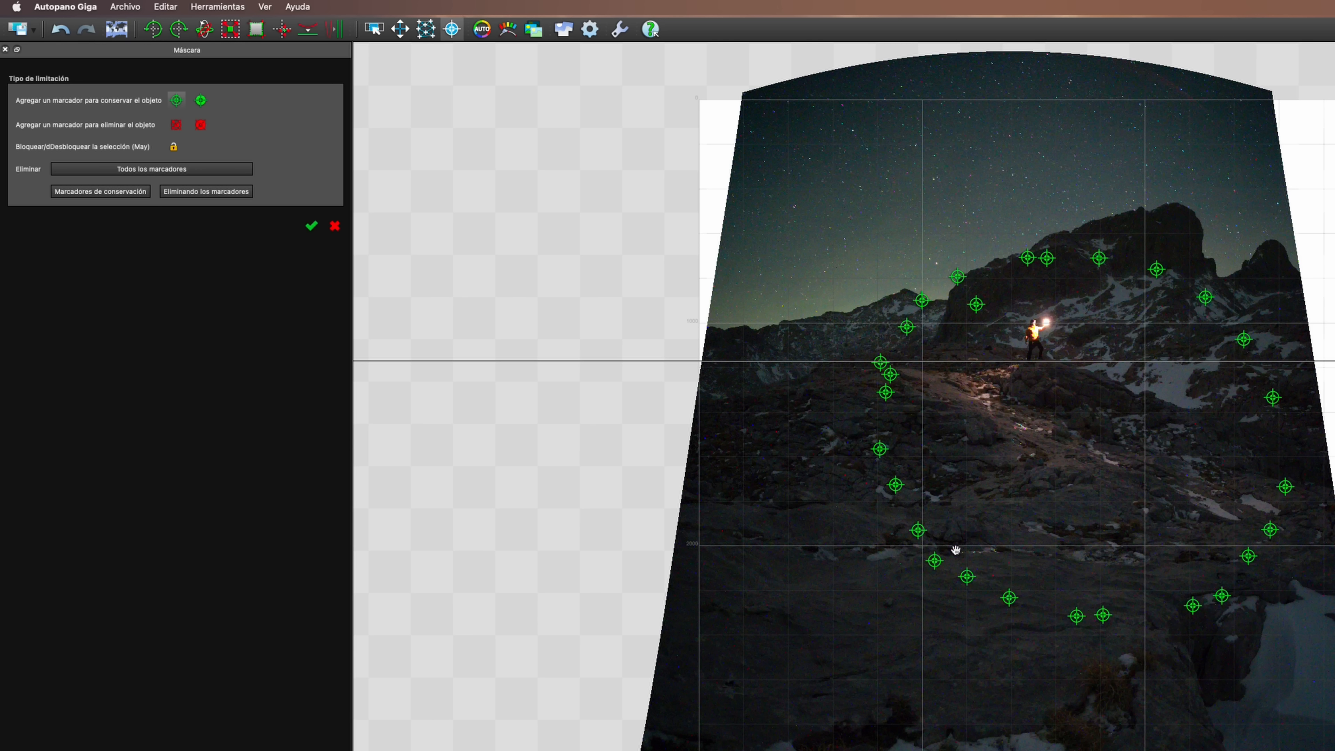
left_click(1000, 591)
left_click(1050, 599)
left_click(1114, 618)
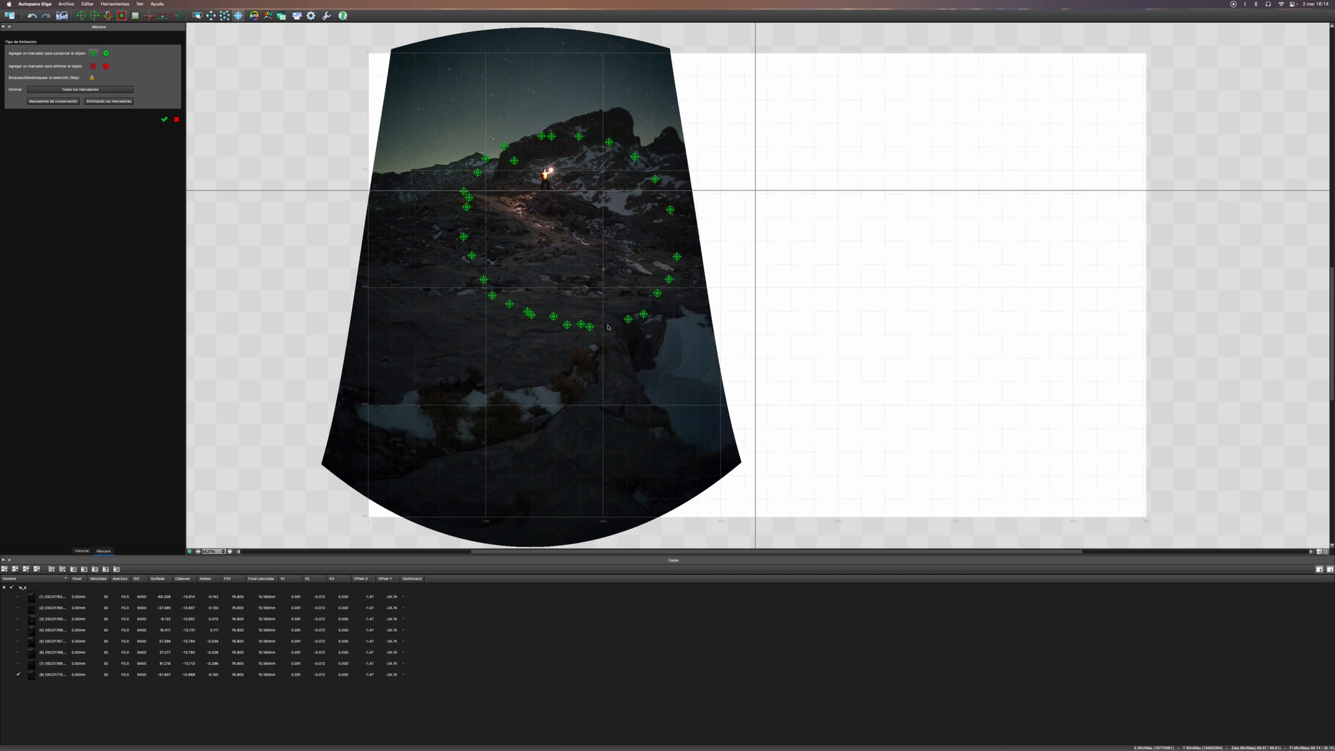
left_click(608, 326)
left_click(613, 324)
left_click(647, 171)
left_click(663, 197)
left_click(671, 224)
left_click(675, 240)
left_click(597, 139)
left_click(570, 135)
left_click(534, 138)
left_click(529, 140)
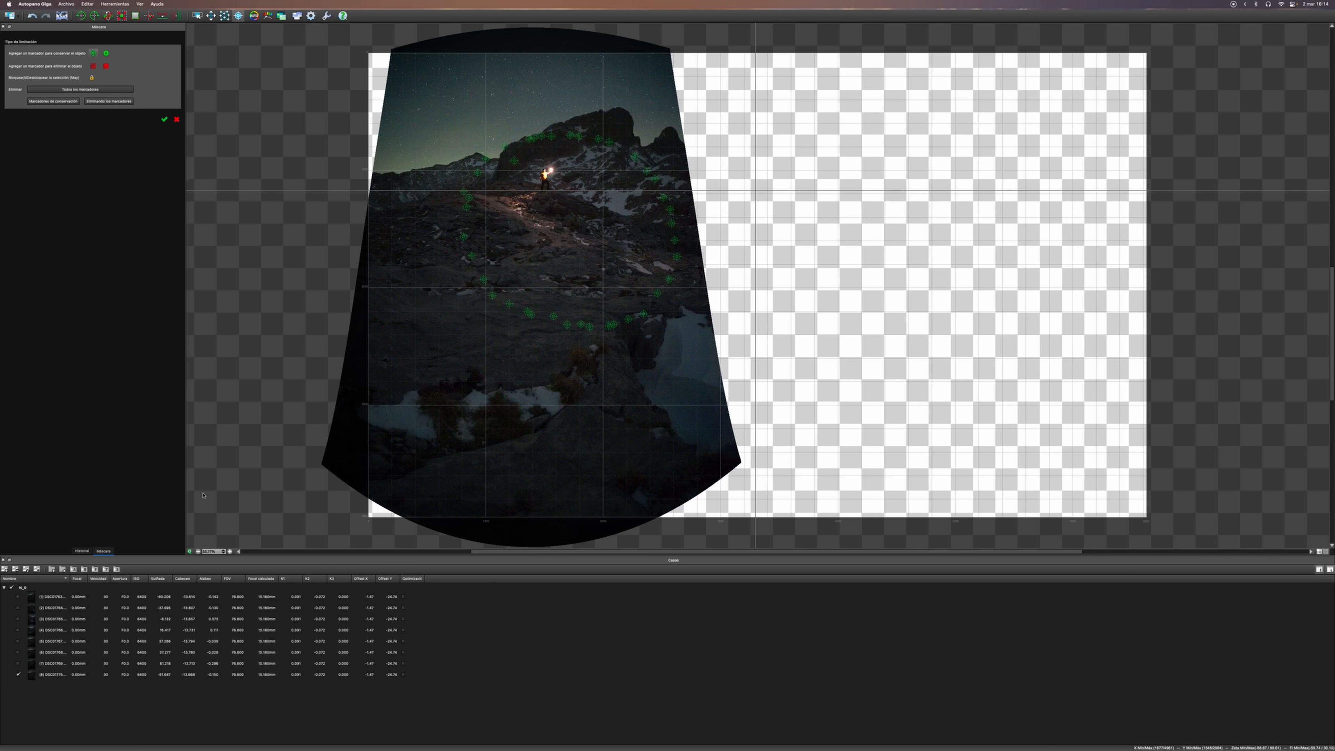
Make all the images in the group visible again and preview the panorama's fusion with the keep markers around the lit person
left_click(22, 588)
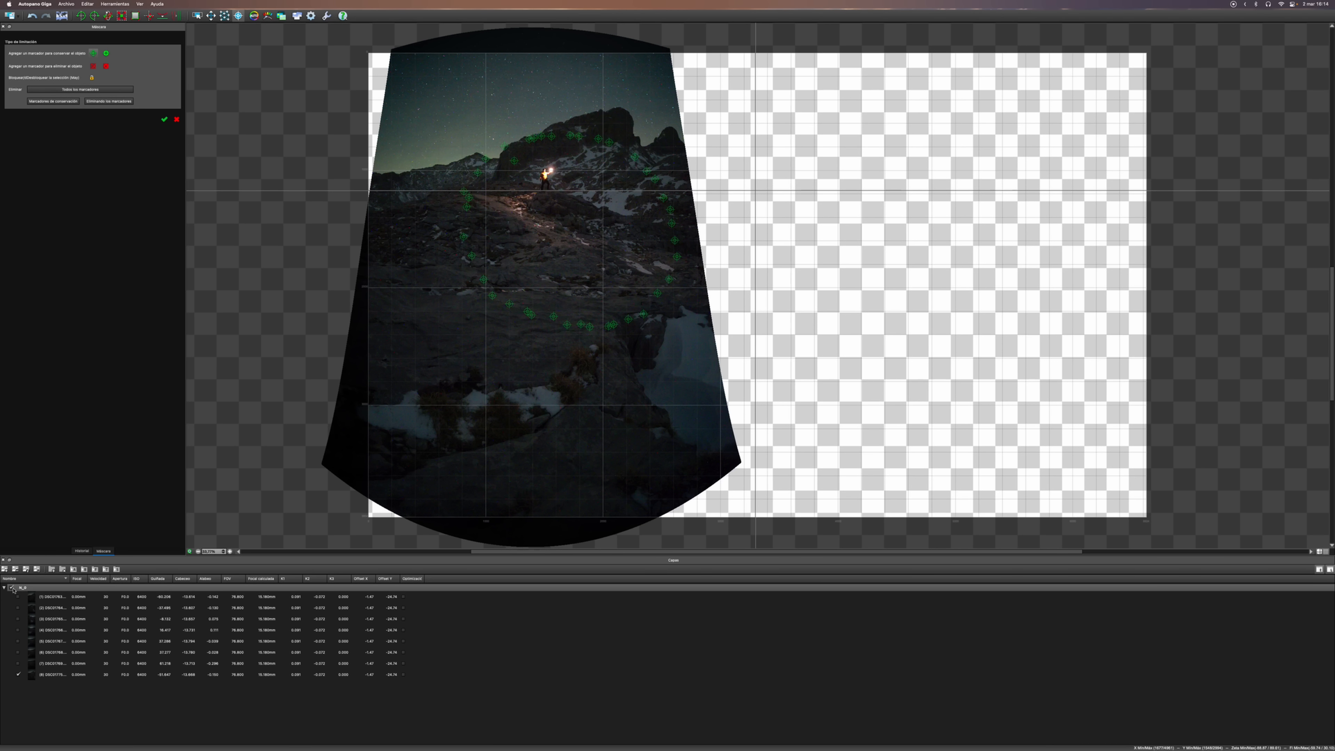
left_click(12, 587)
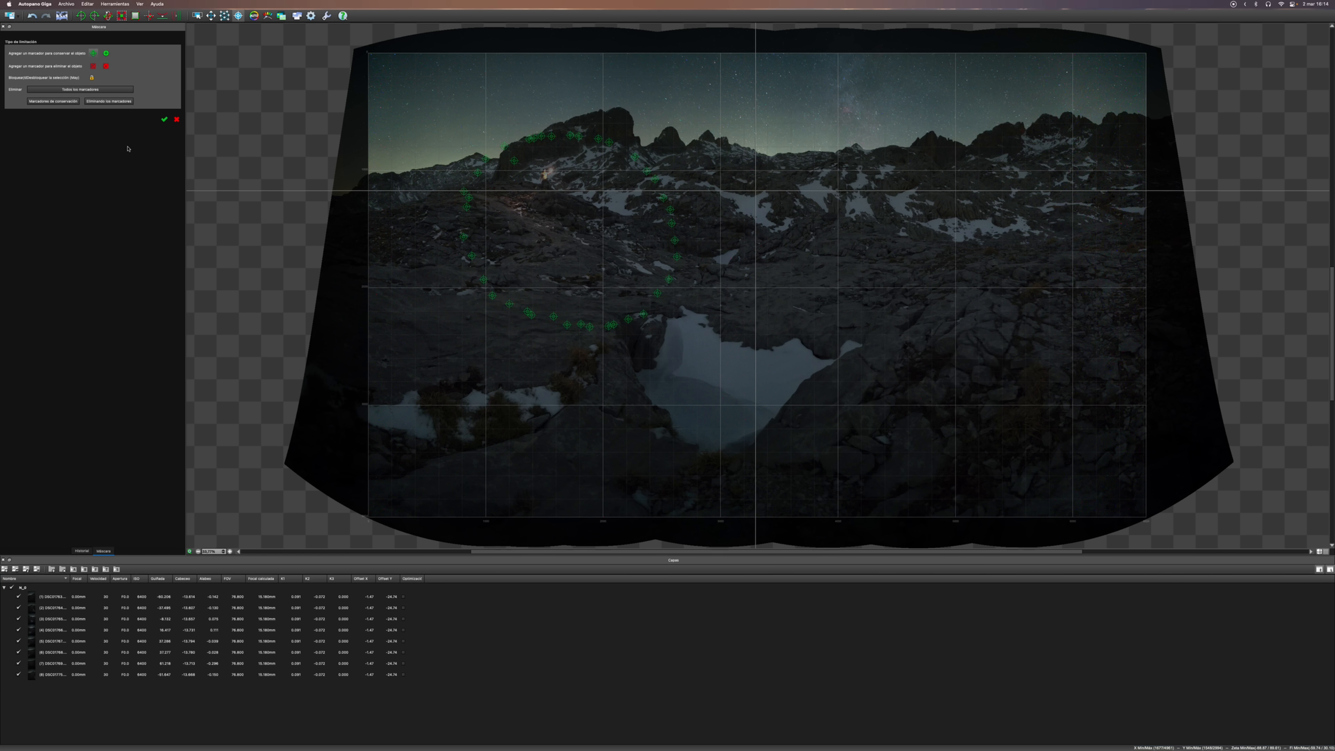
left_click(282, 16)
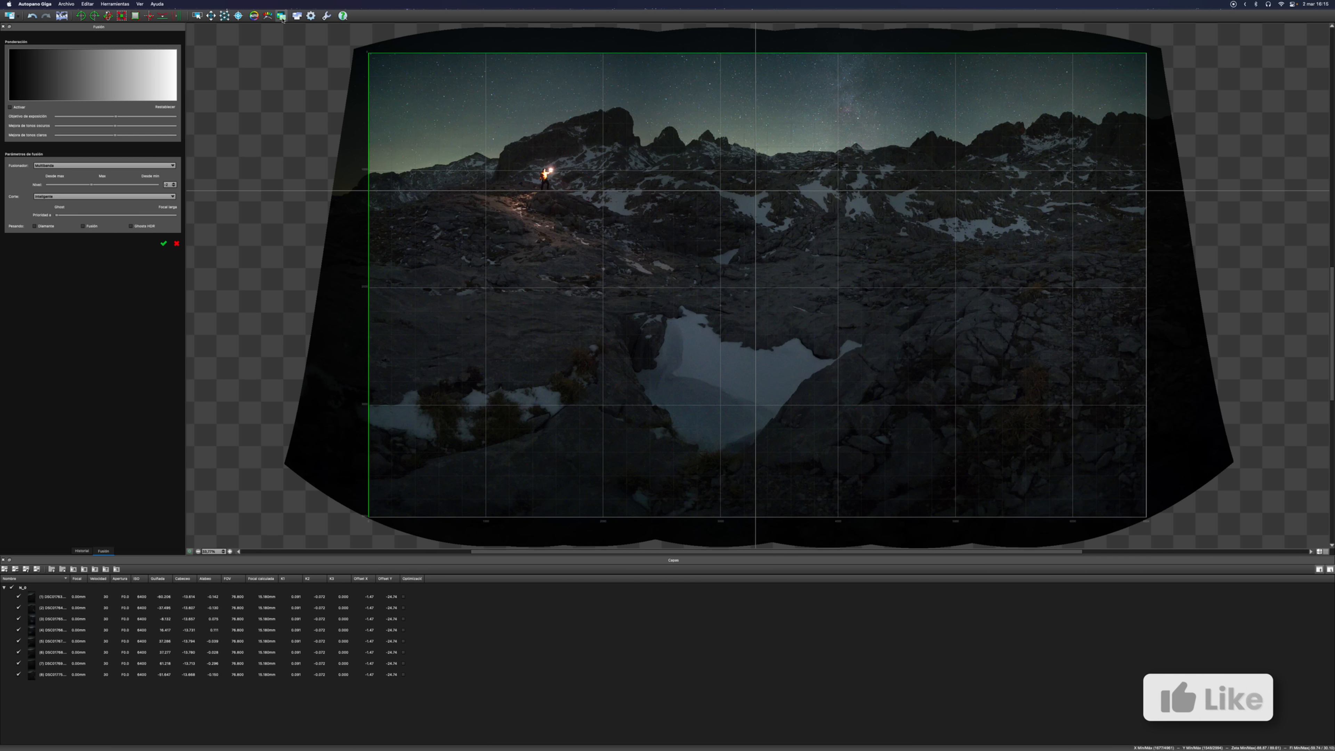
Reopen the colour correction and apply it to the masked panorama
left_click(253, 16)
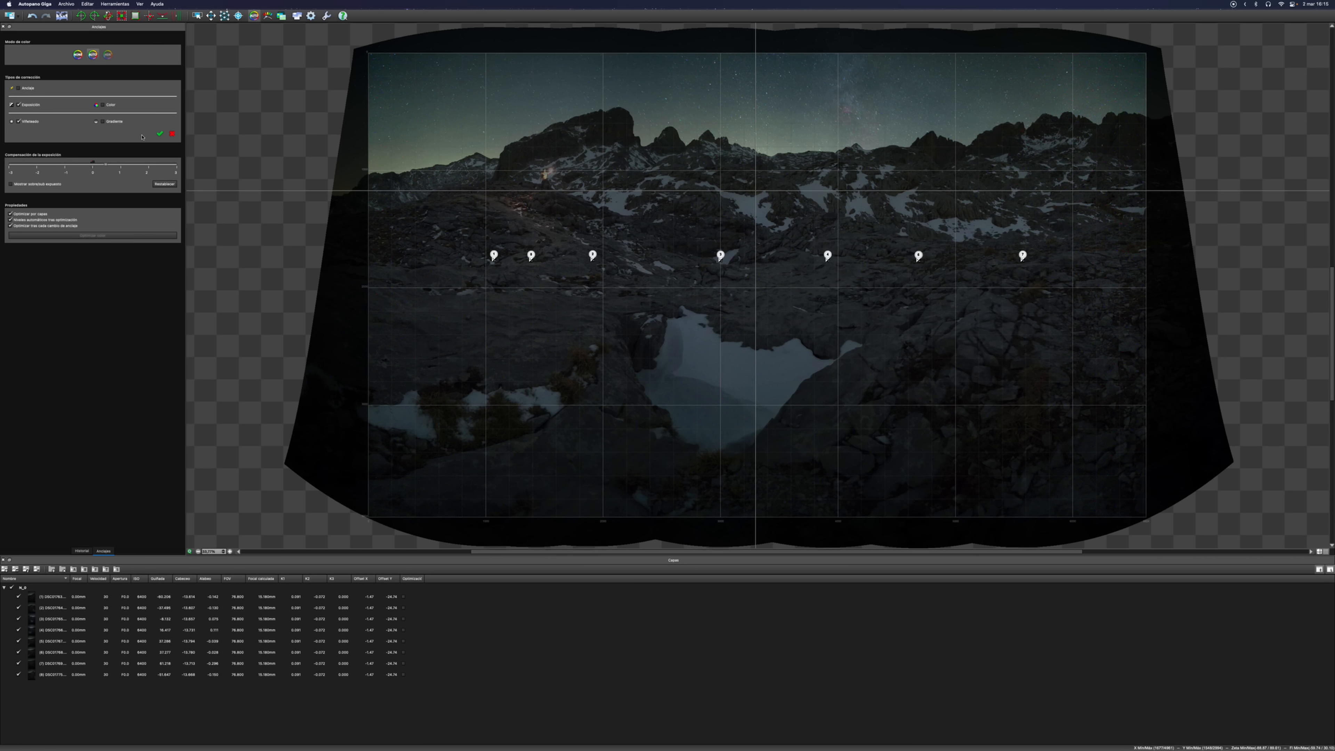
left_click(158, 135)
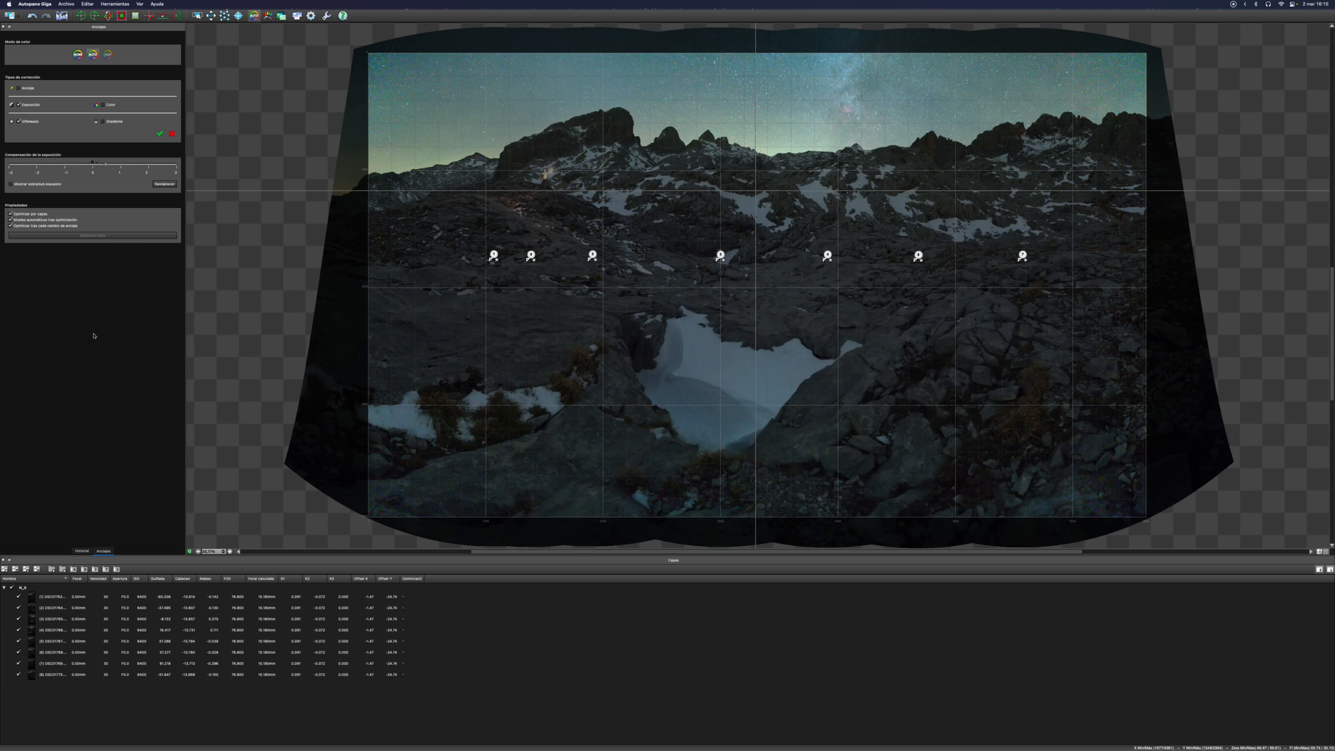
Open the render settings and set the output format to TIFF with a resolution of 300 ppi
left_click(311, 15)
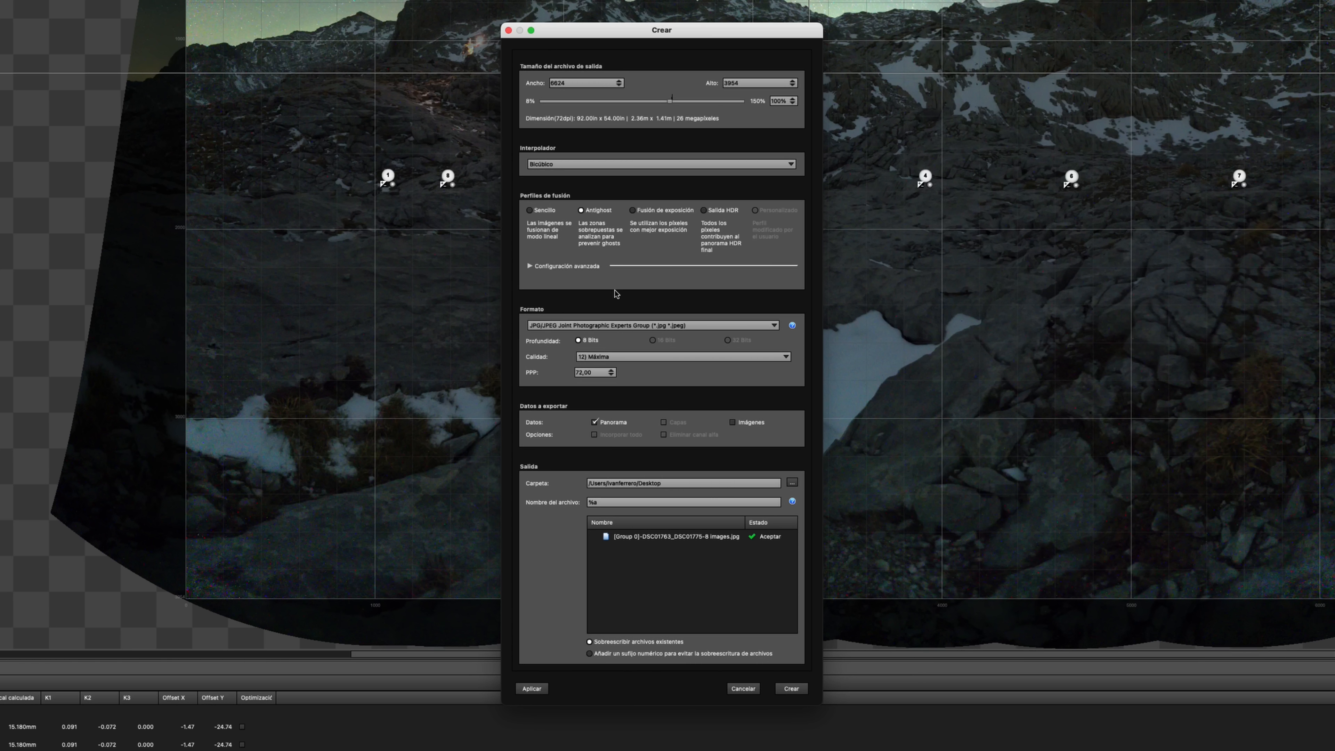
left_click(622, 325)
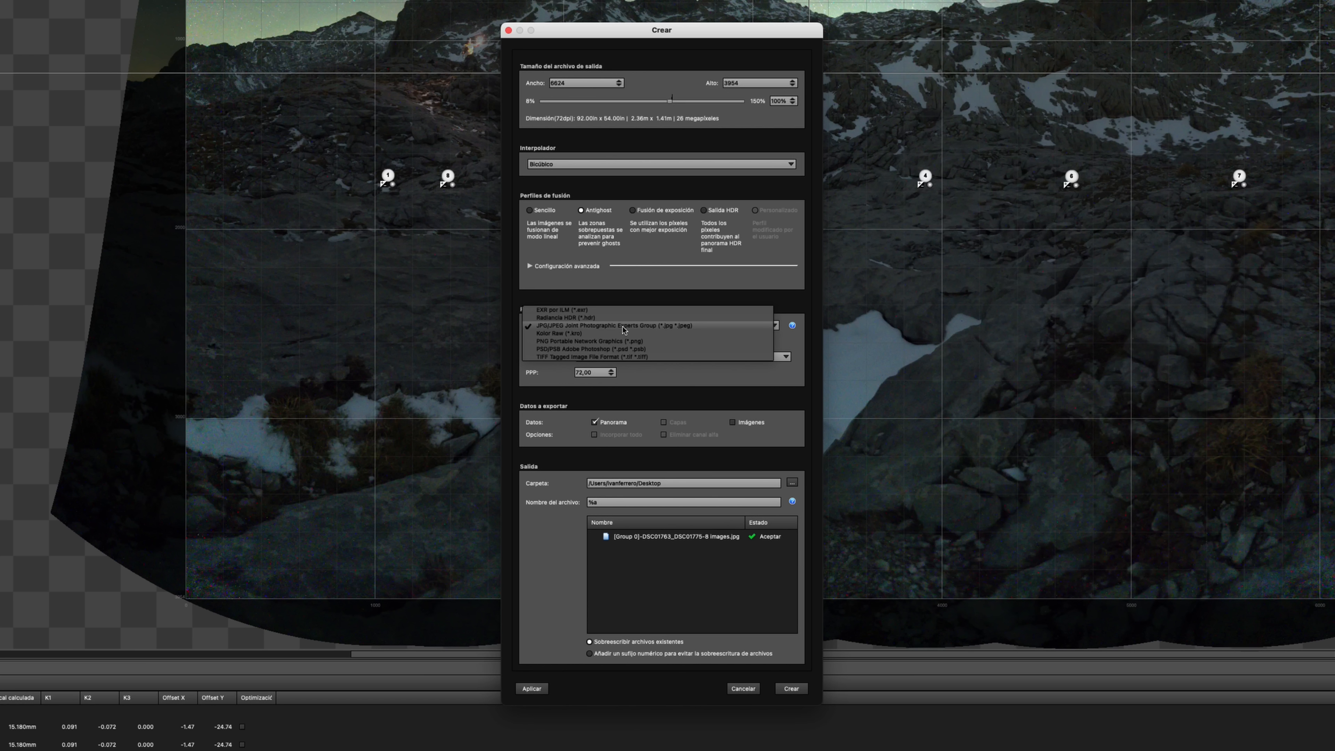
left_click(620, 358)
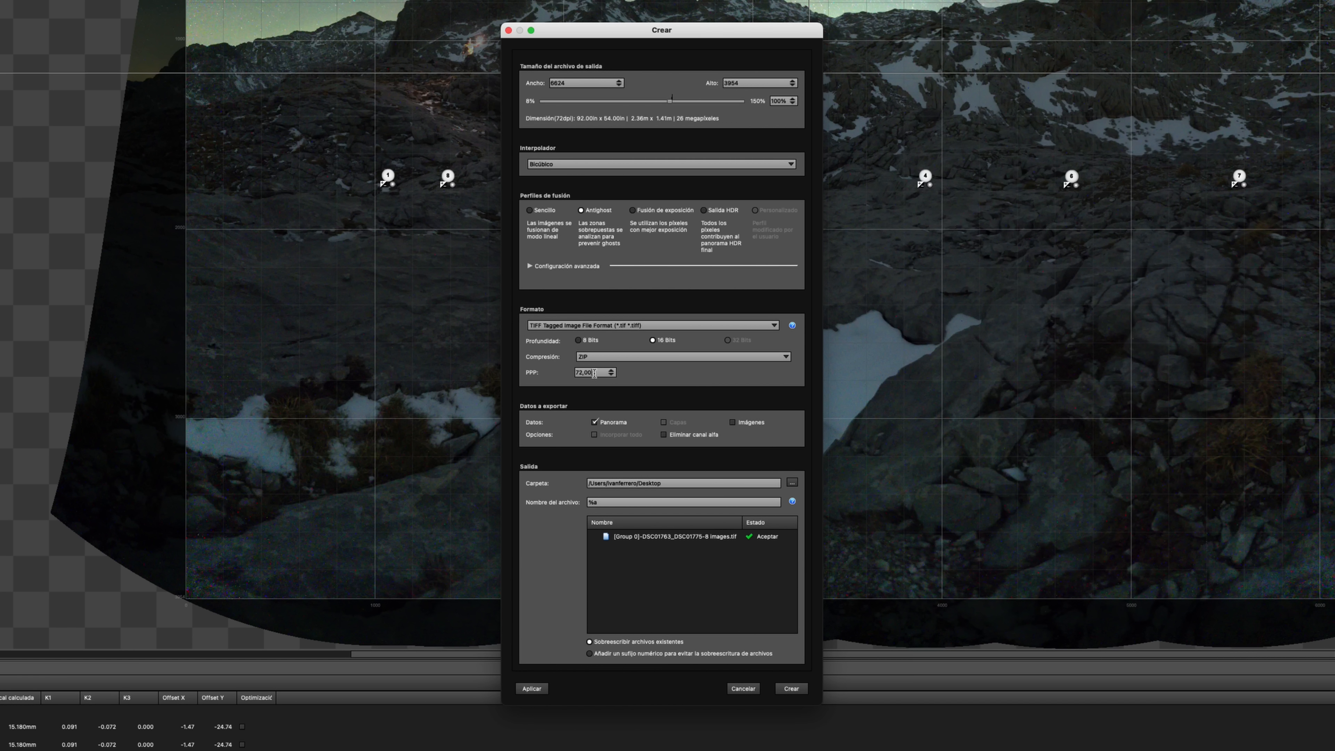
left_click_drag(593, 373, 541, 379)
type("3000")
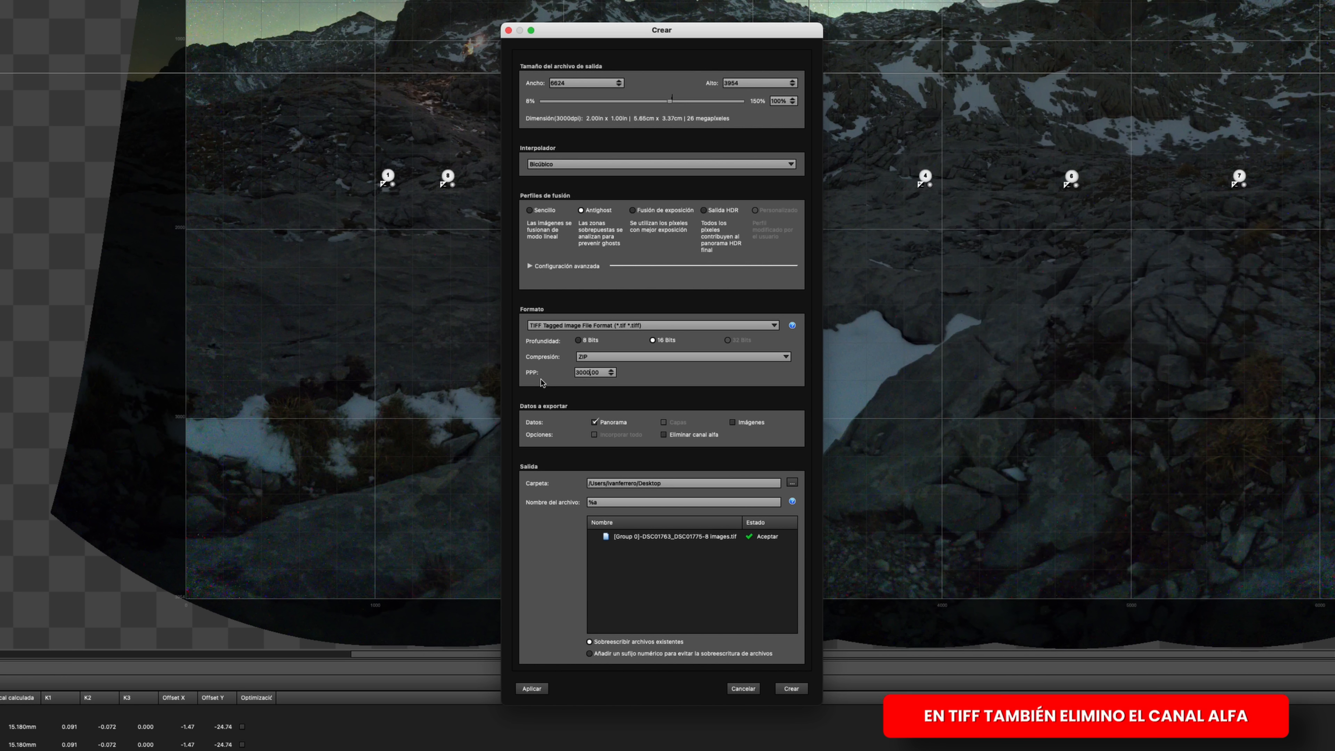
key("BackSpace")
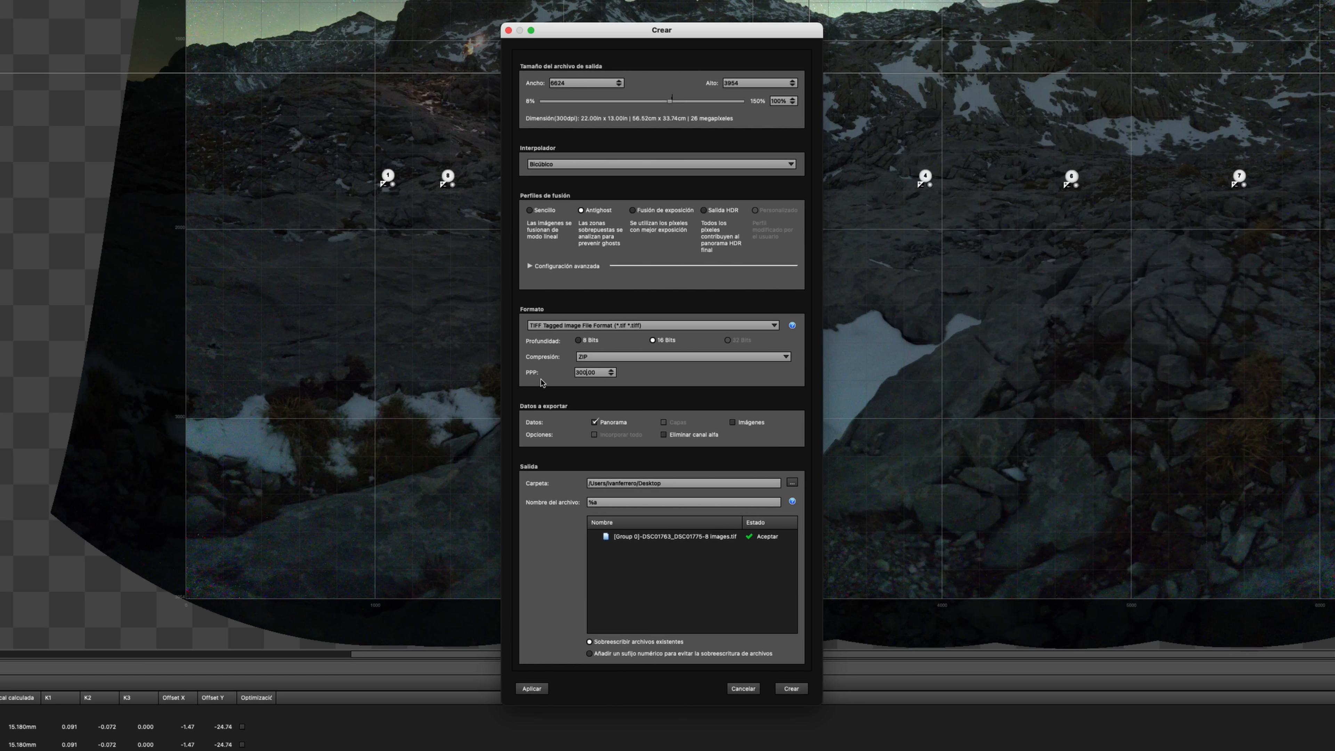
Change the output format to PSD/PSB Adobe Photoshop with a 16-bit depth
left_click(589, 326)
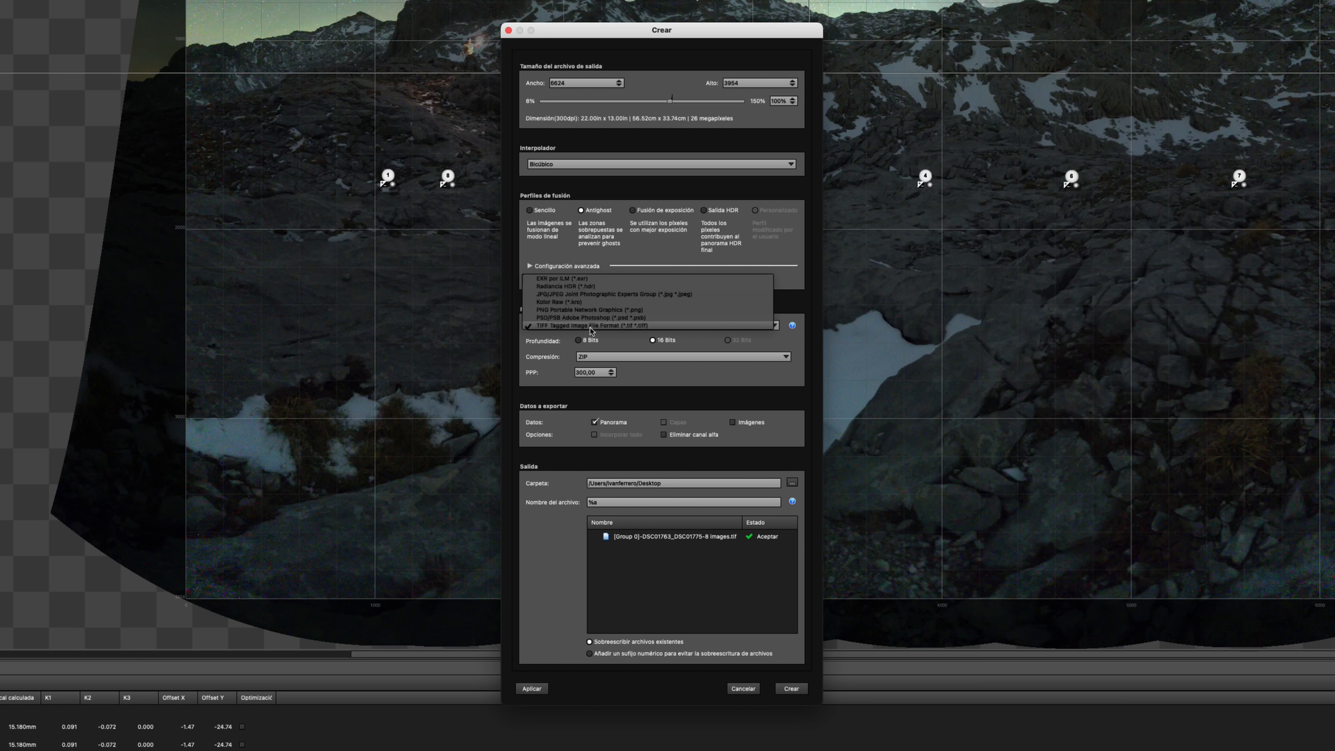
left_click(589, 326)
left_click(590, 325)
left_click(592, 317)
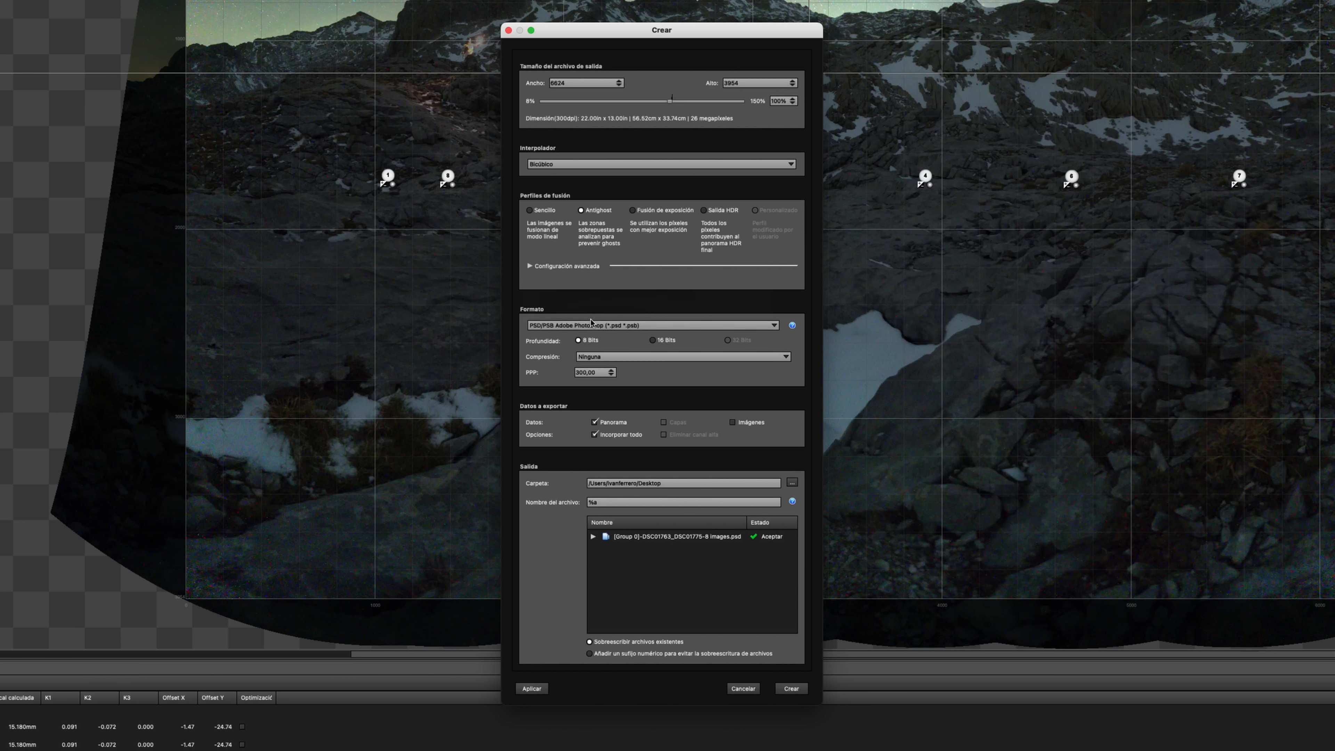
left_click(653, 341)
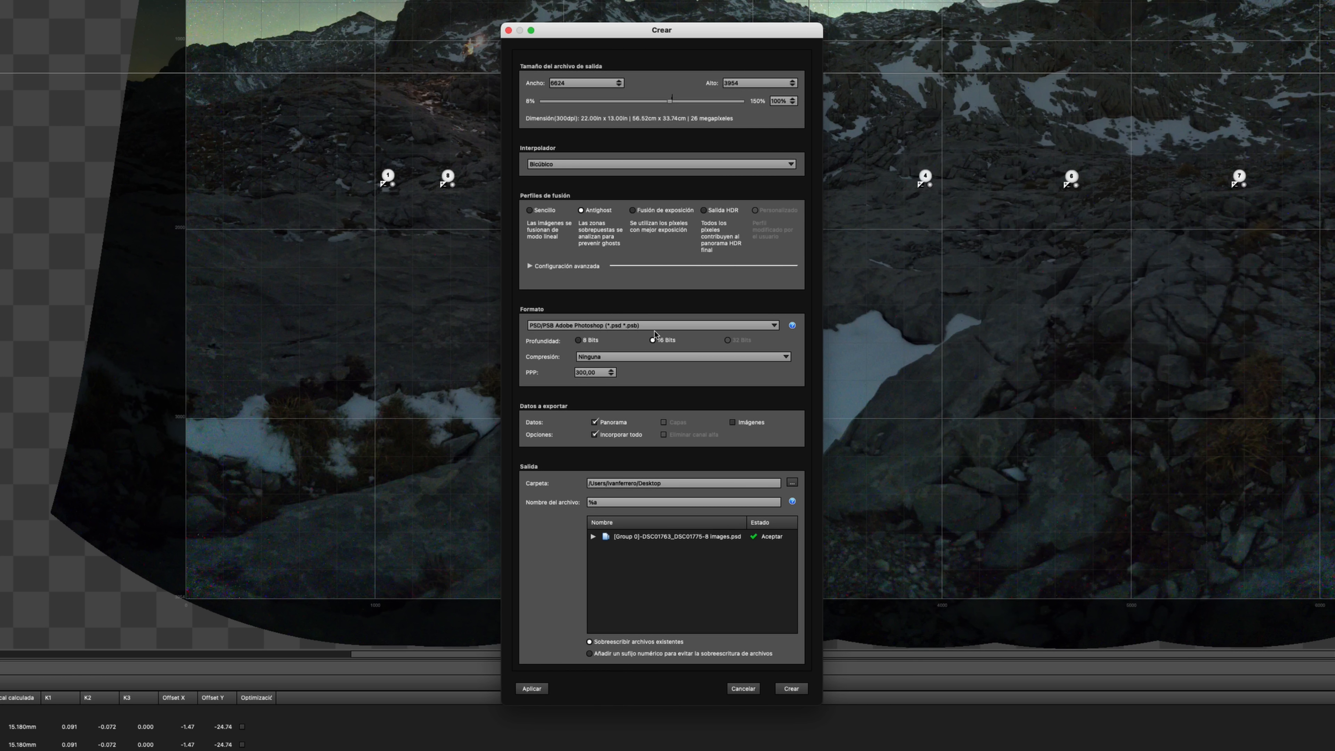